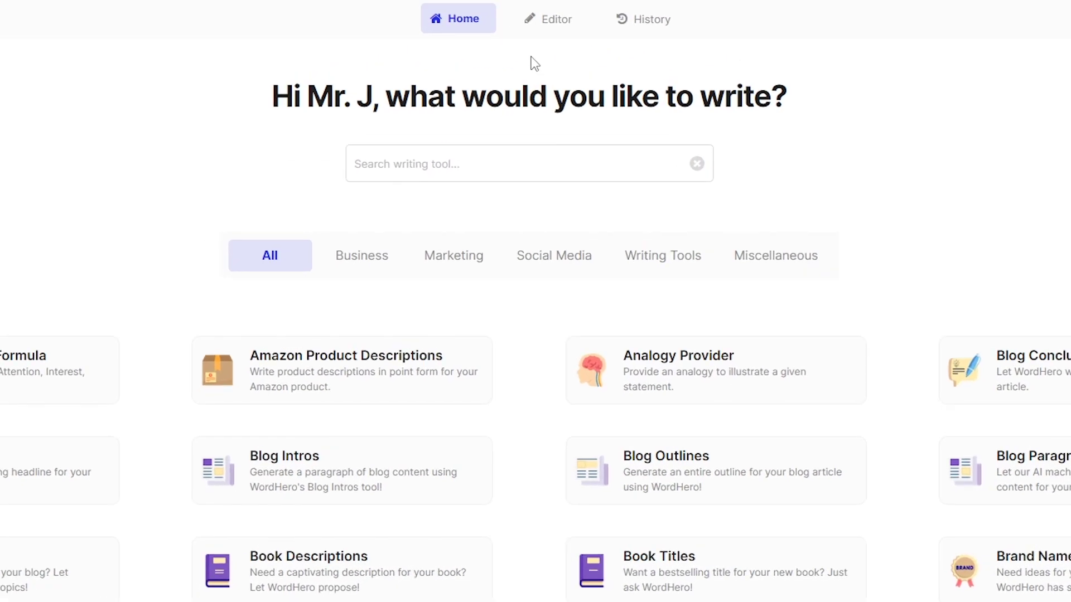
Open the editor's list of writing tools and pin Amazon Product Descriptions
left_click(559, 37)
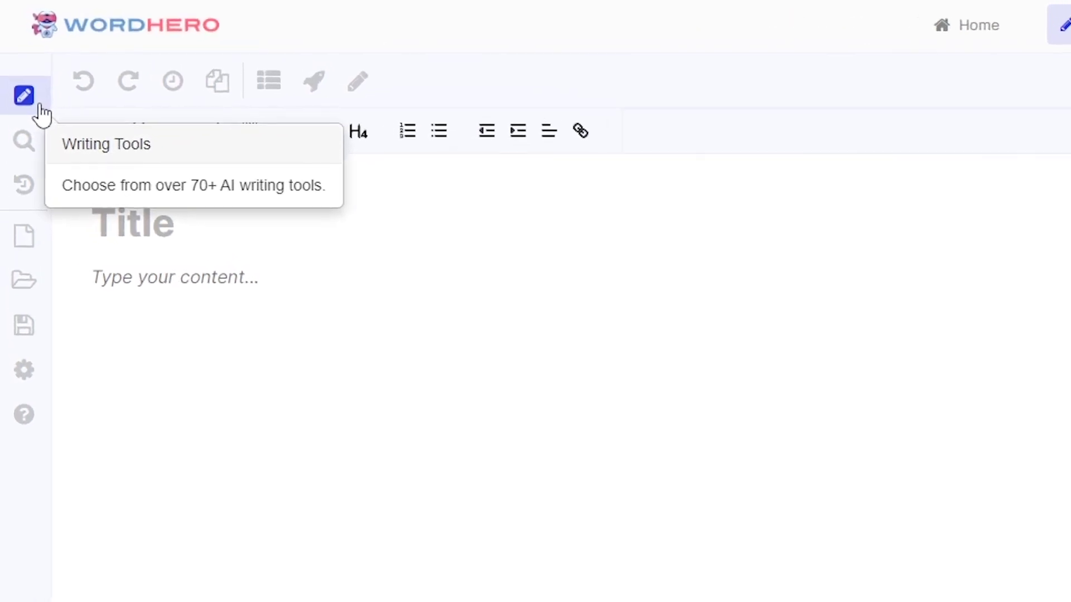
left_click(41, 115)
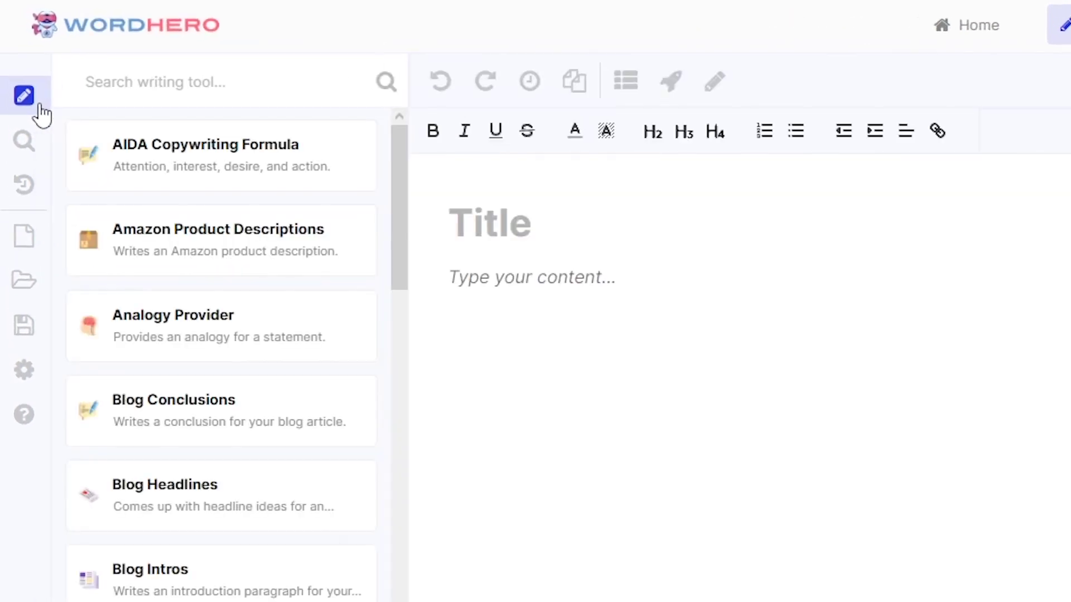
scroll(289, 476, "down", 20)
scroll(291, 490, "up", 15)
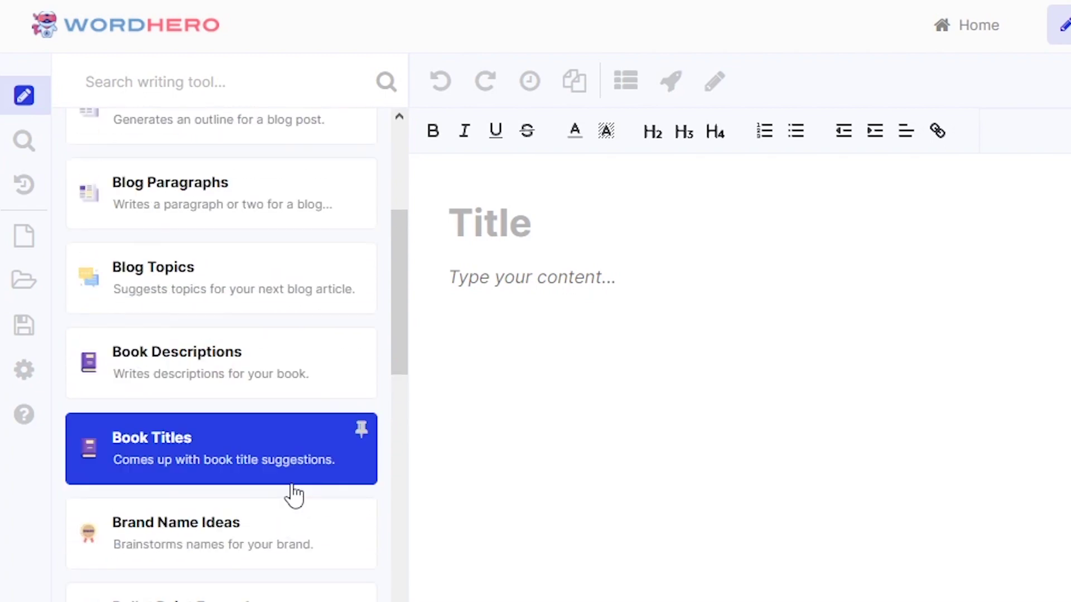
scroll(293, 495, "down", 3)
scroll(291, 494, "up", 10)
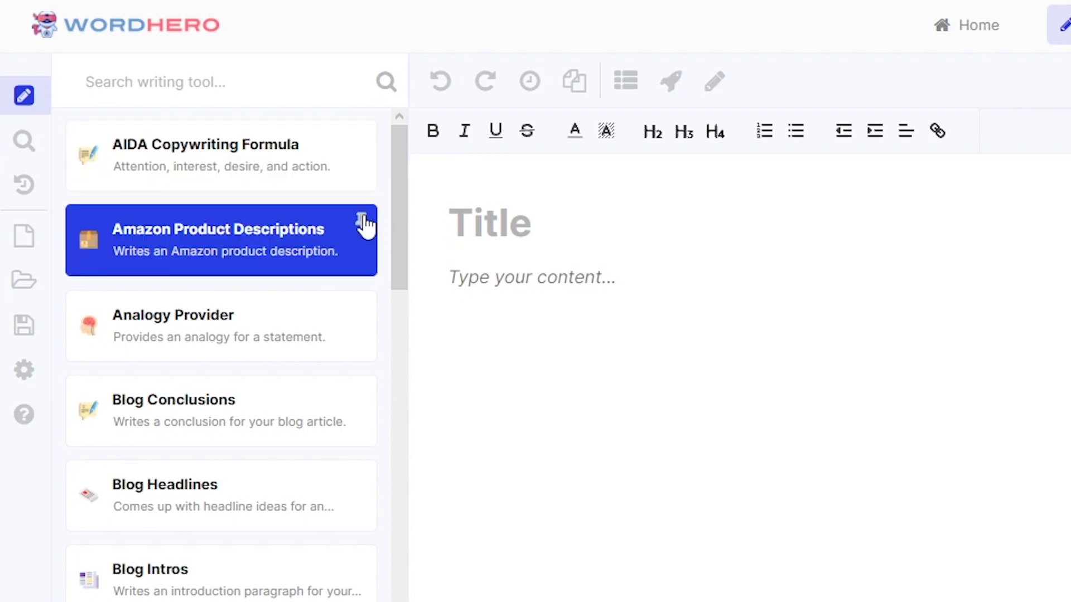
left_click(363, 223)
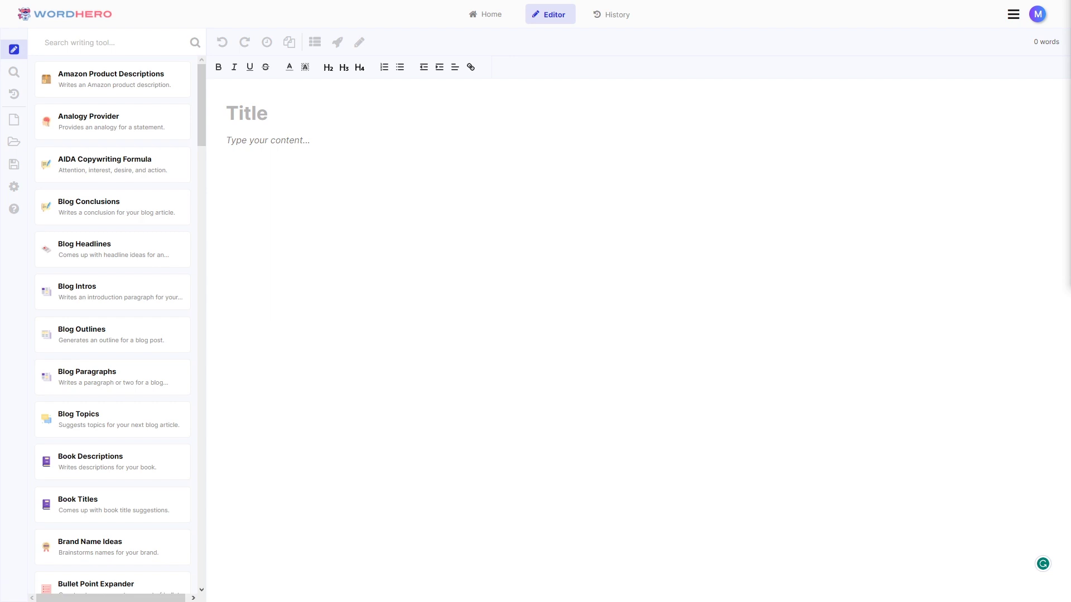
Search the writing tools for "Sales Page" and open Sales Page Headlines
left_click(128, 38)
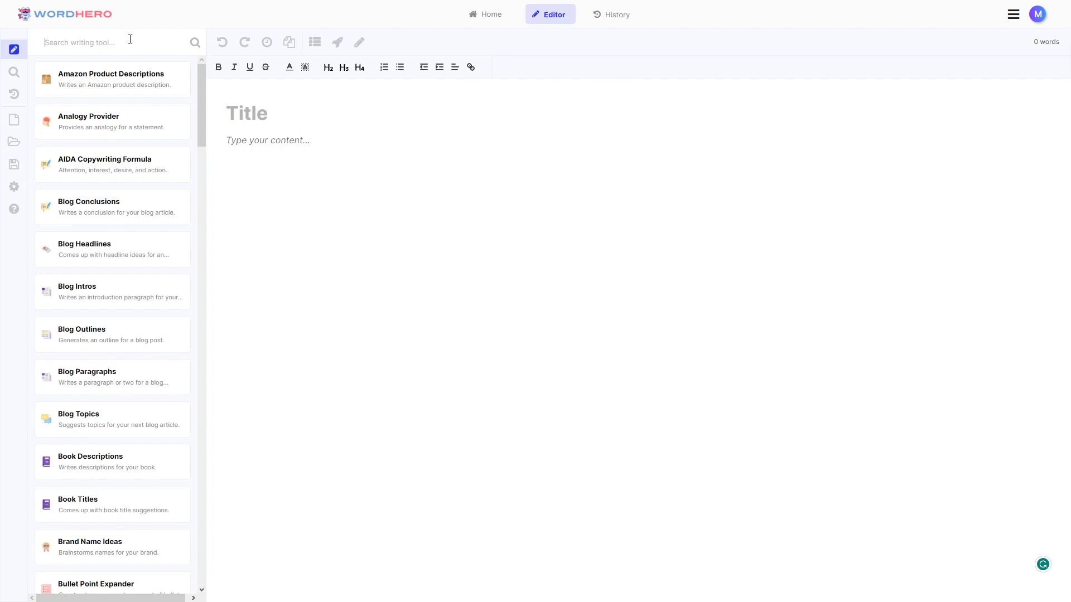
type("Sales Page")
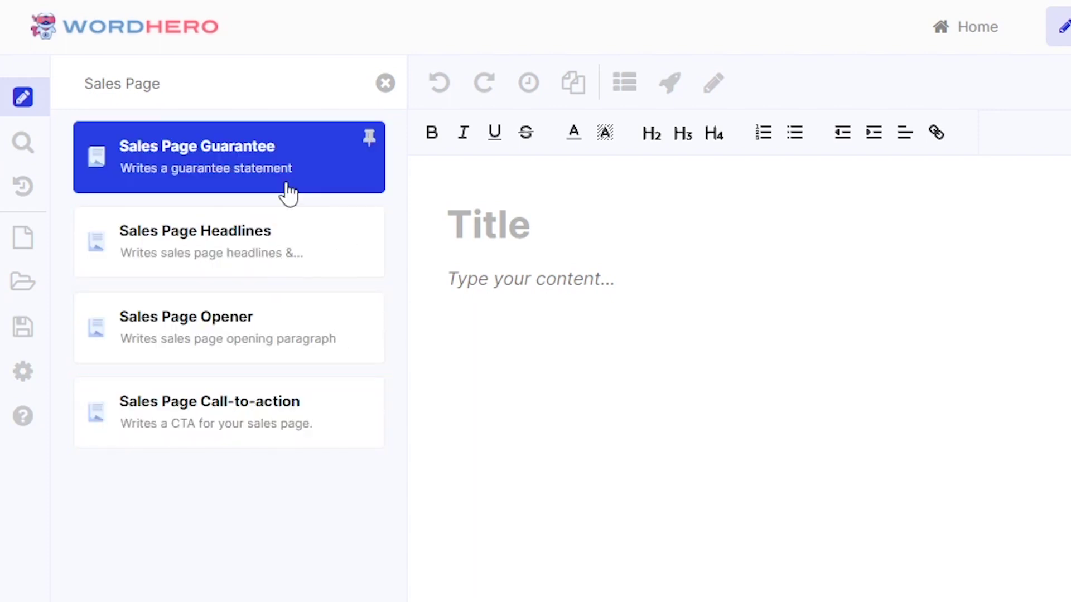
left_click(285, 274)
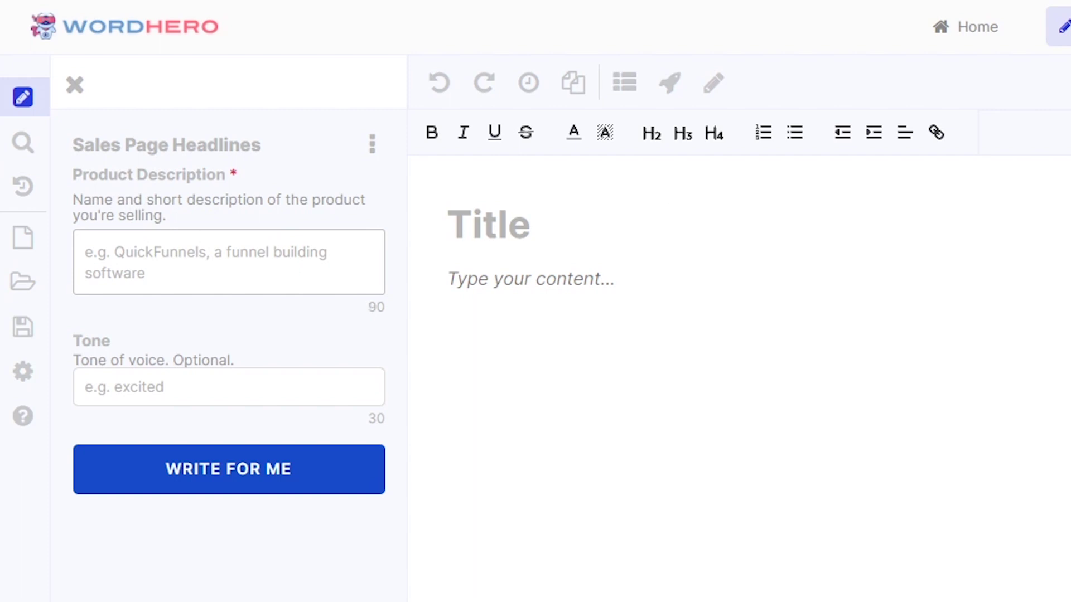
Enter the product description "DishRush, food delivery app that delivers food to your doorstep in 30 minutes or less"
left_click(197, 233)
type("DishRush")
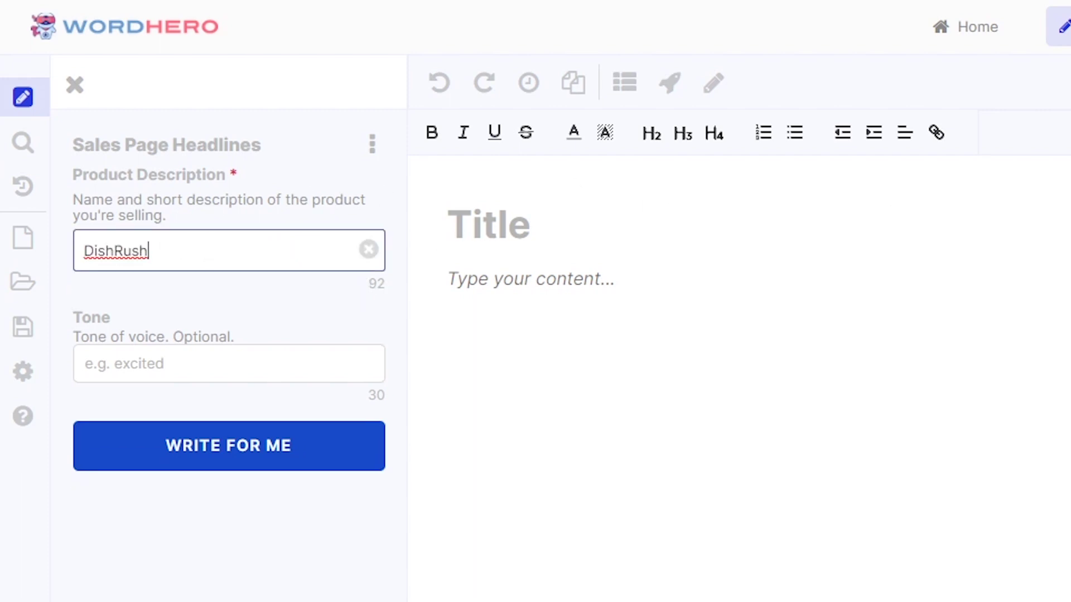
type(",")
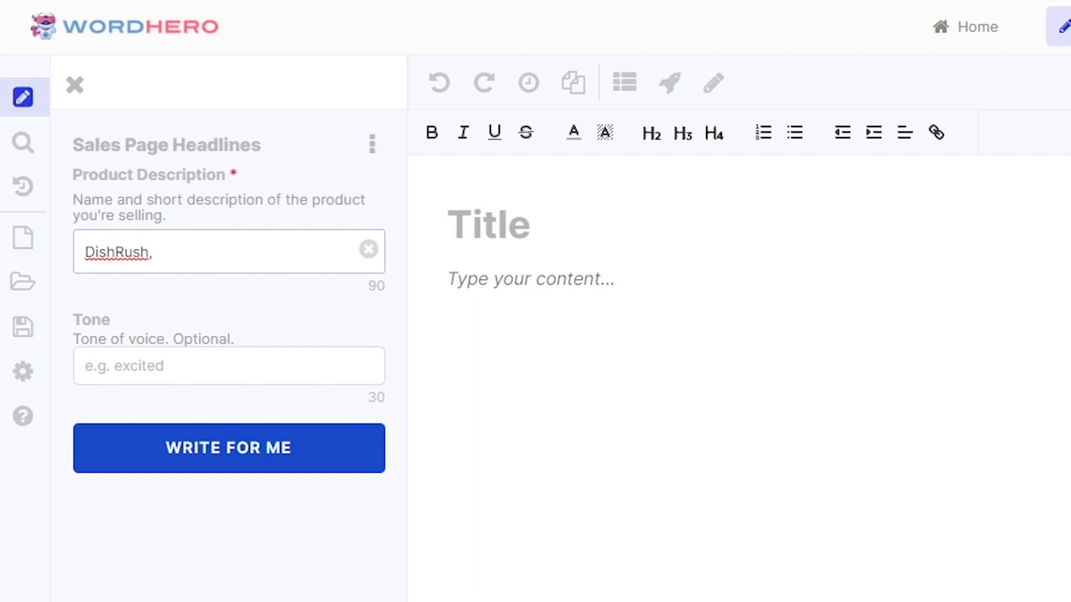
type("food delivery app that delivers food to your doorstep in 30 minutes or less")
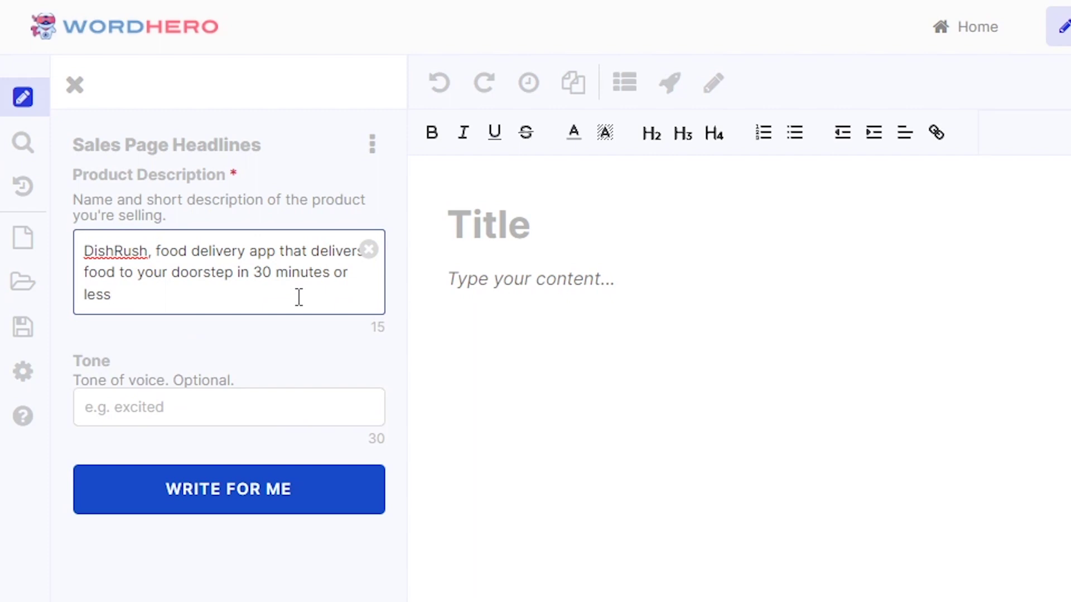
Set the tone to Happy and generate the sales page headlines
left_click(304, 410)
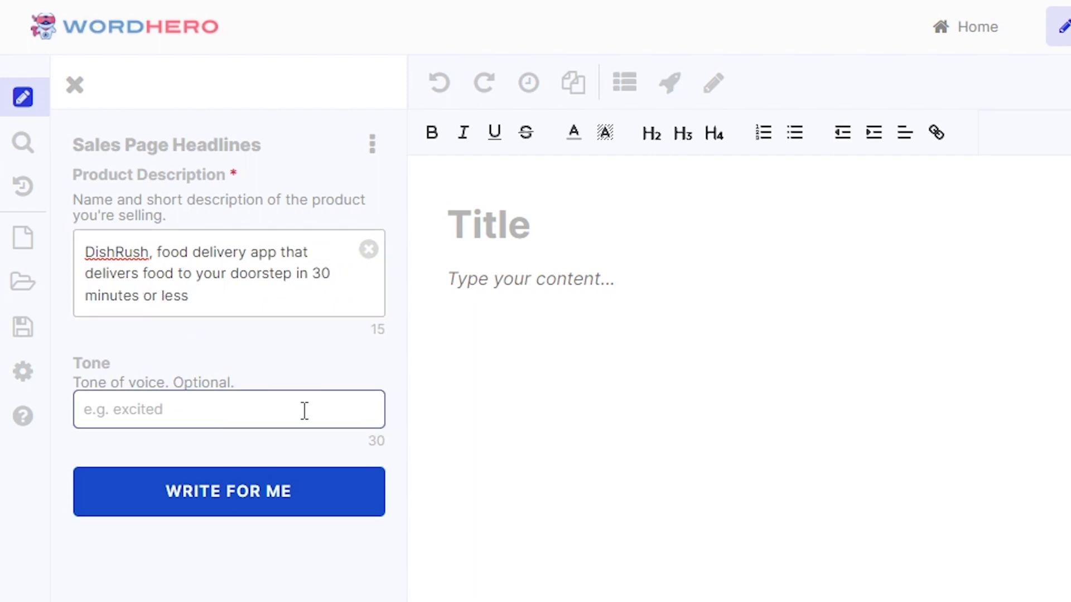
left_click(305, 410)
type("Happy")
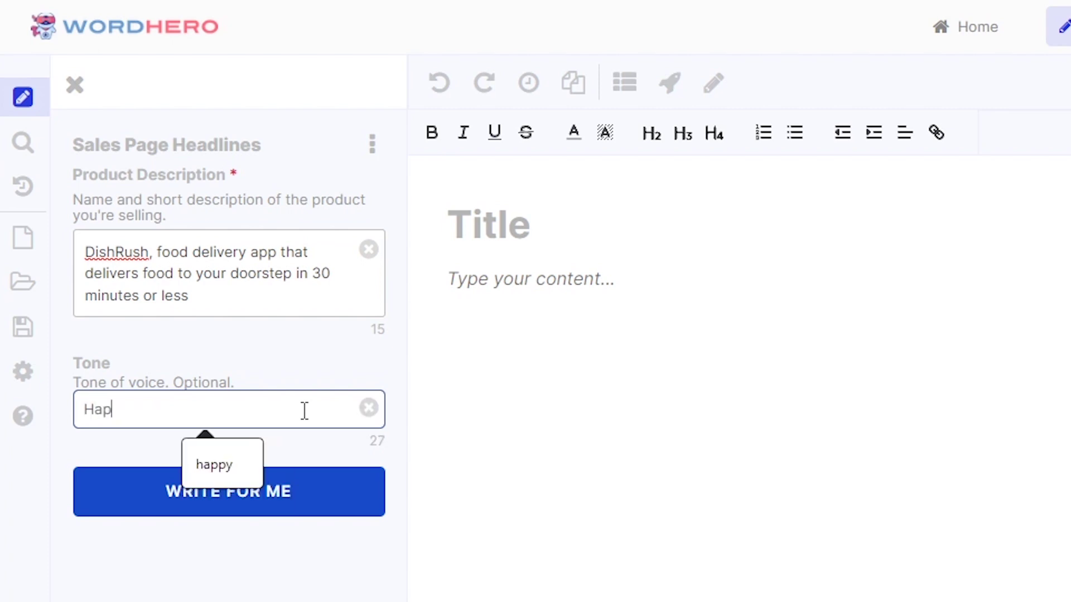
left_click(168, 346)
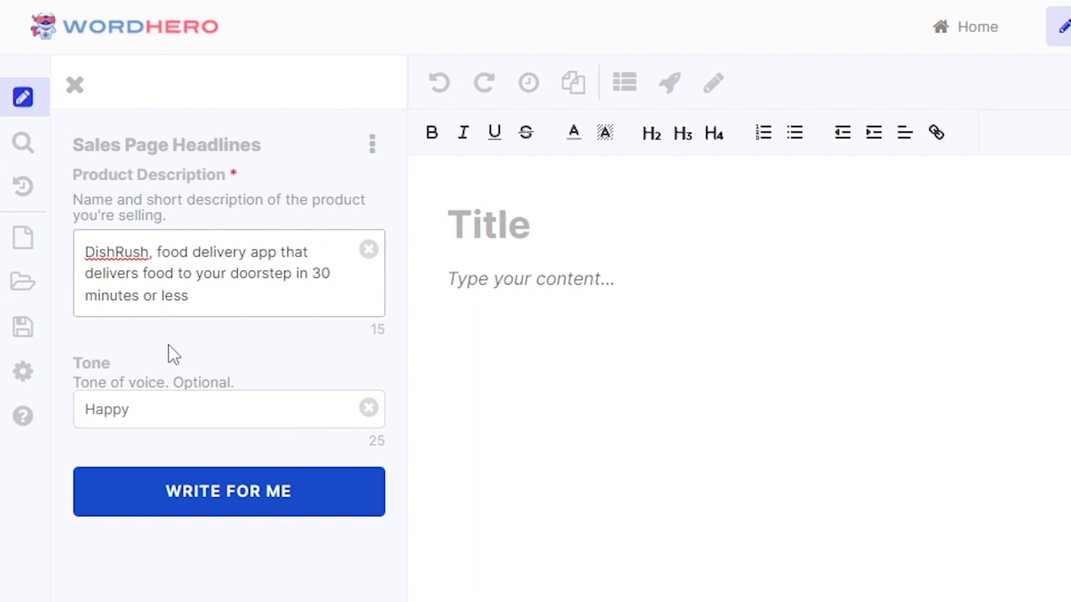
left_click(217, 513)
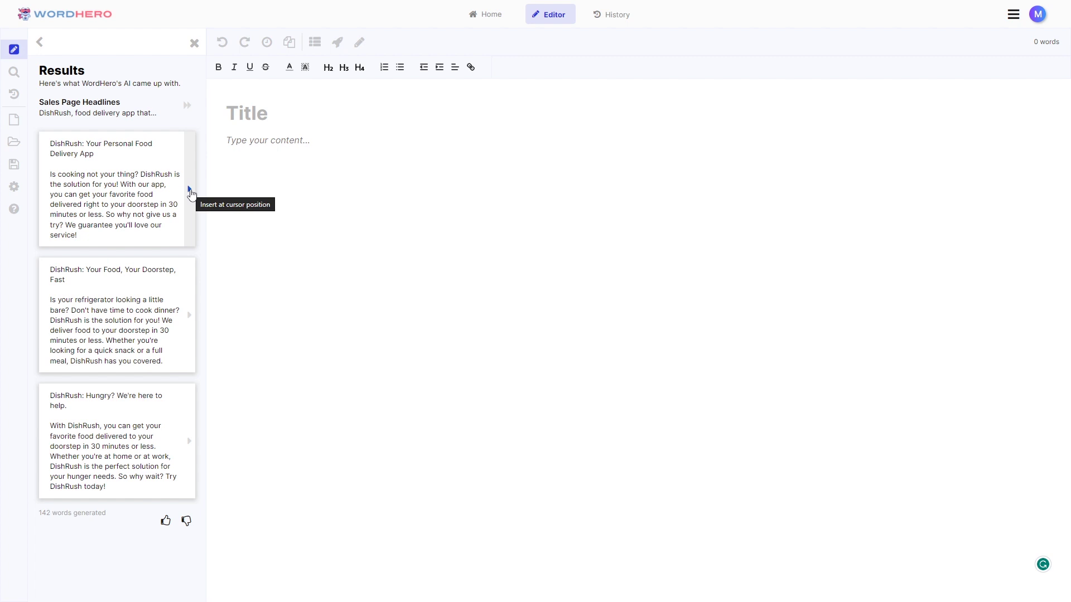
Insert the first generated headline, "DishRush: Your Personal Food Delivery App", with its paragraph into the document body
left_click(227, 175)
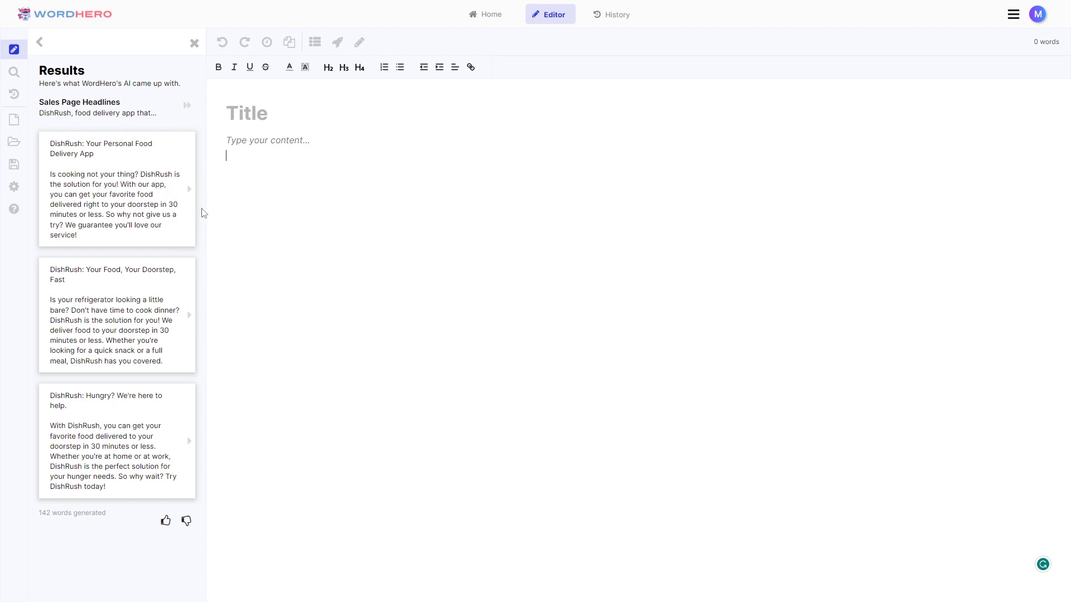
left_click(189, 189)
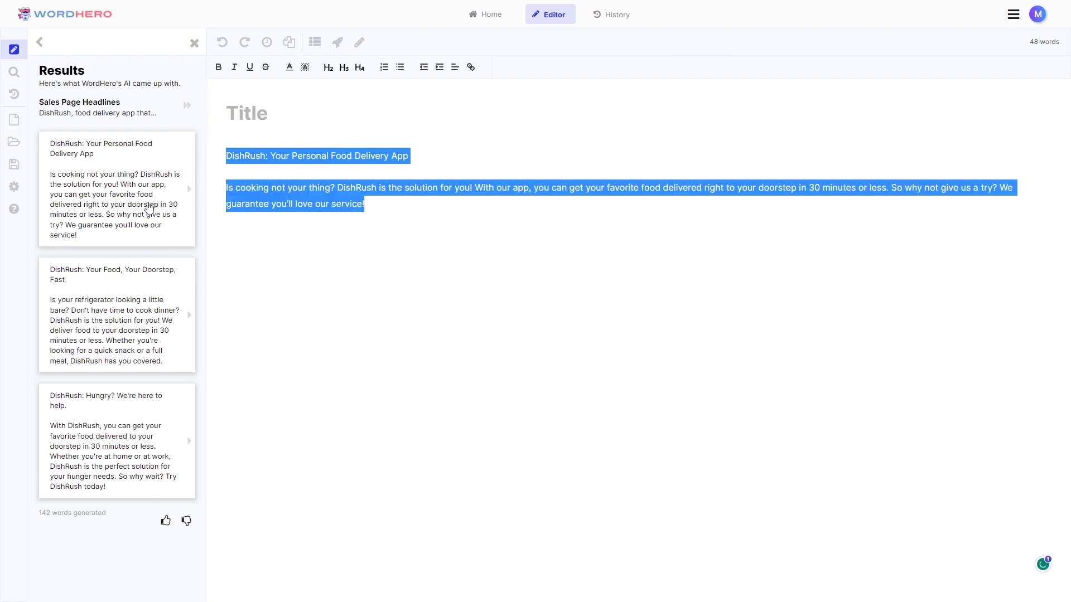
left_click(430, 175)
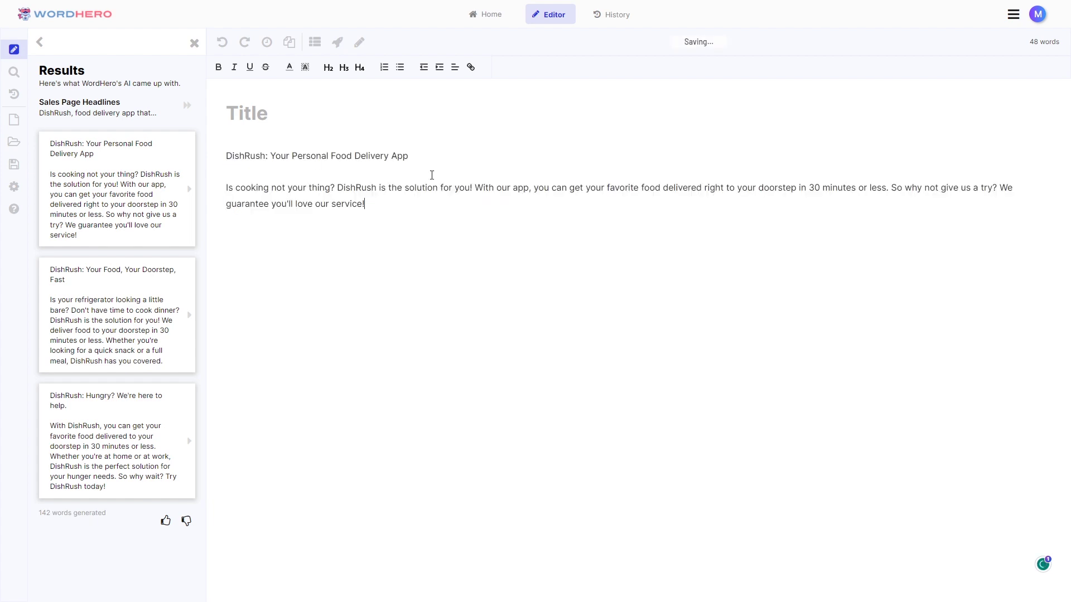
left_click(504, 200)
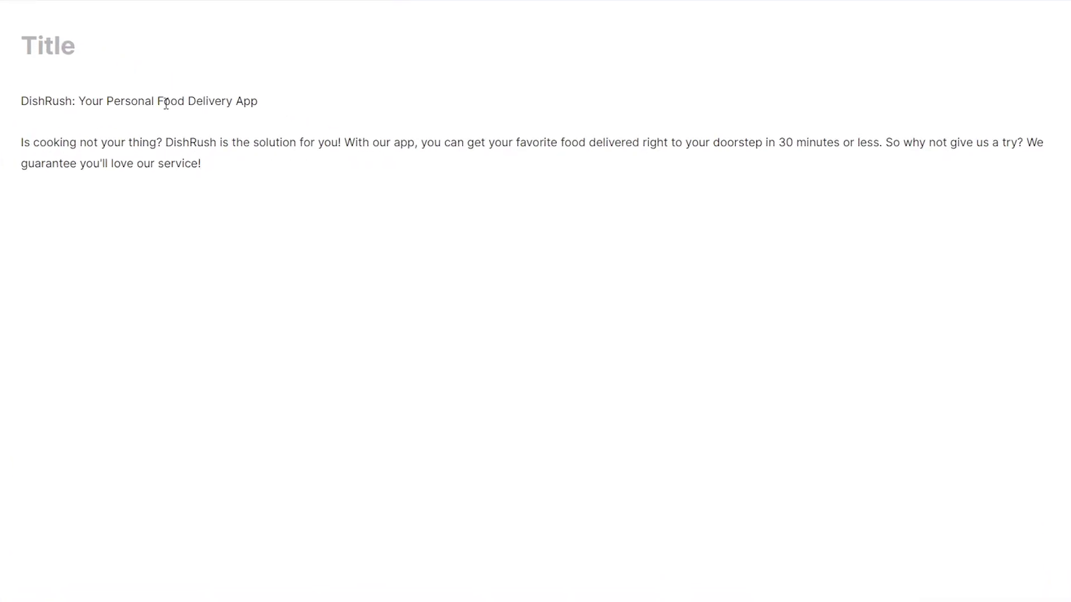
left_click_drag(296, 103, 86, 102)
left_click(312, 181)
left_click_drag(794, 146, 880, 146)
left_click(839, 183)
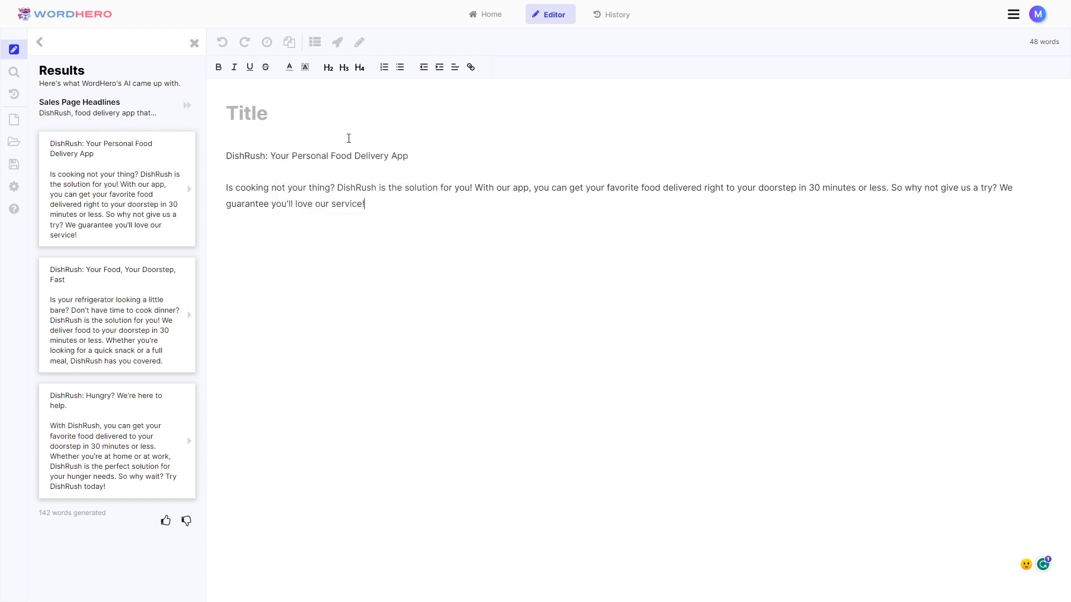
Title the document "Landing page Copy"
left_click(303, 110)
type("L")
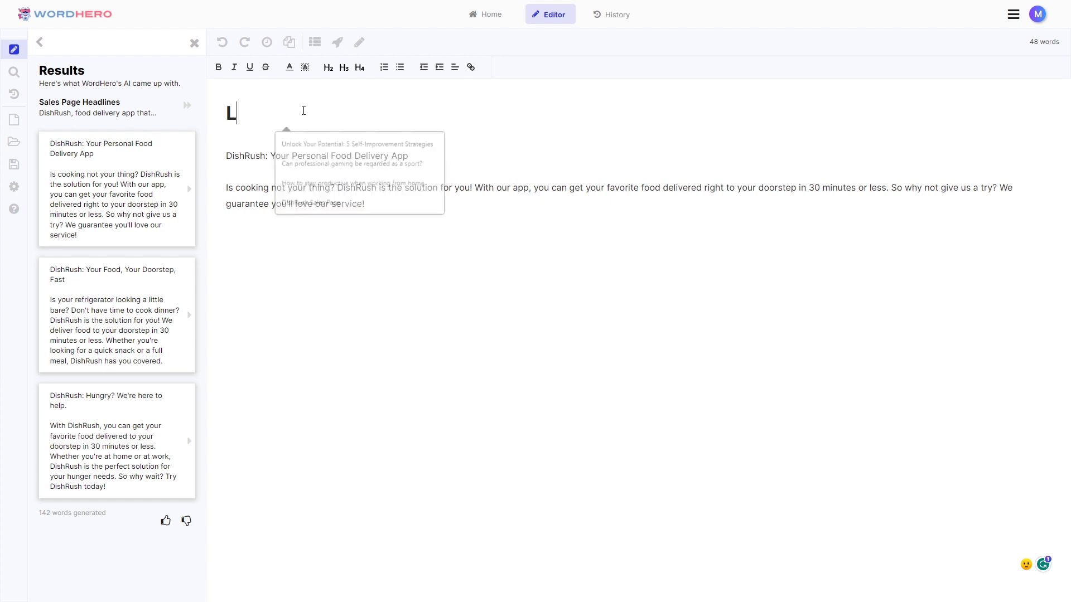
type("anding page Copy")
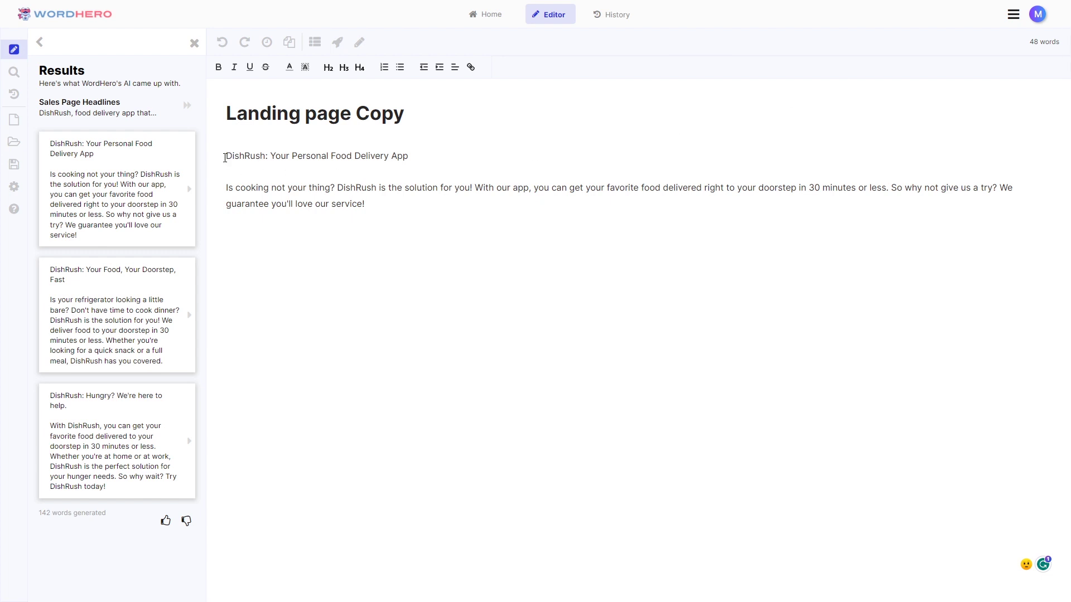
Add the bold label "HEADLINE: (Sales Page Headlines)" on its own line above the inserted headline
left_click(225, 158)
key("Return")
type("HEADLINE: (Sales Page Headlines)")
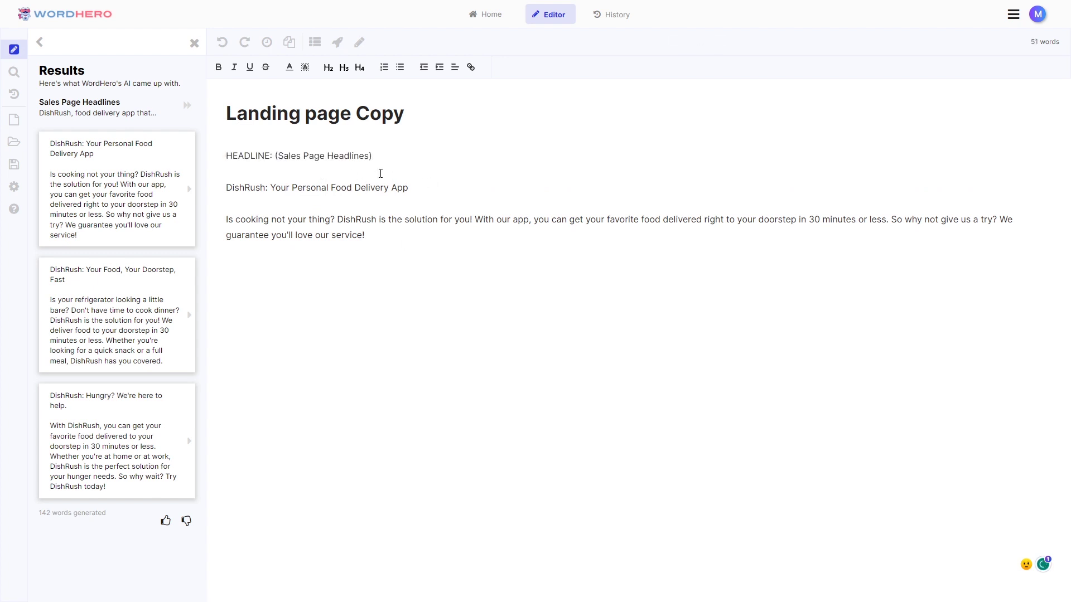
left_click_drag(380, 172, 226, 158)
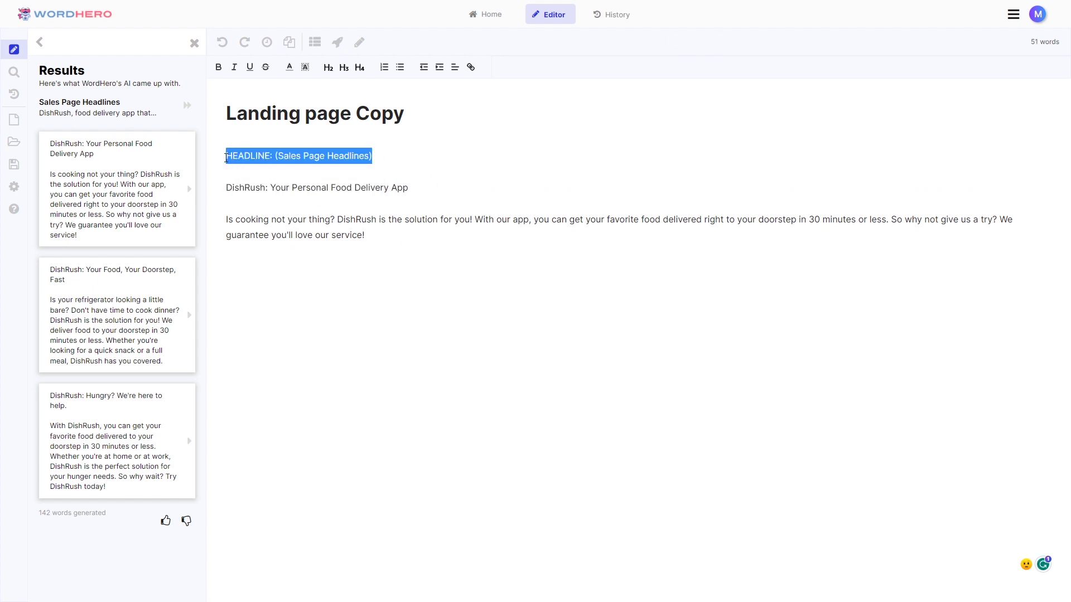
key("ctrl+b")
left_click(407, 244)
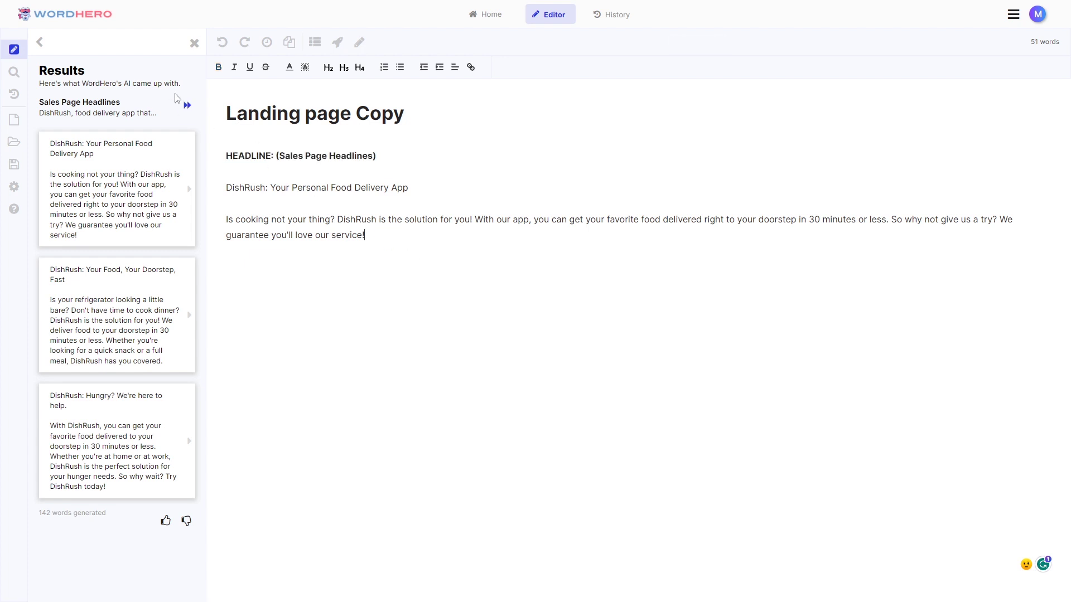
Generate opening paragraphs with the Sales Page Opener tool, using the same DishRush description and Happy tone
left_click(40, 42)
left_click(39, 43)
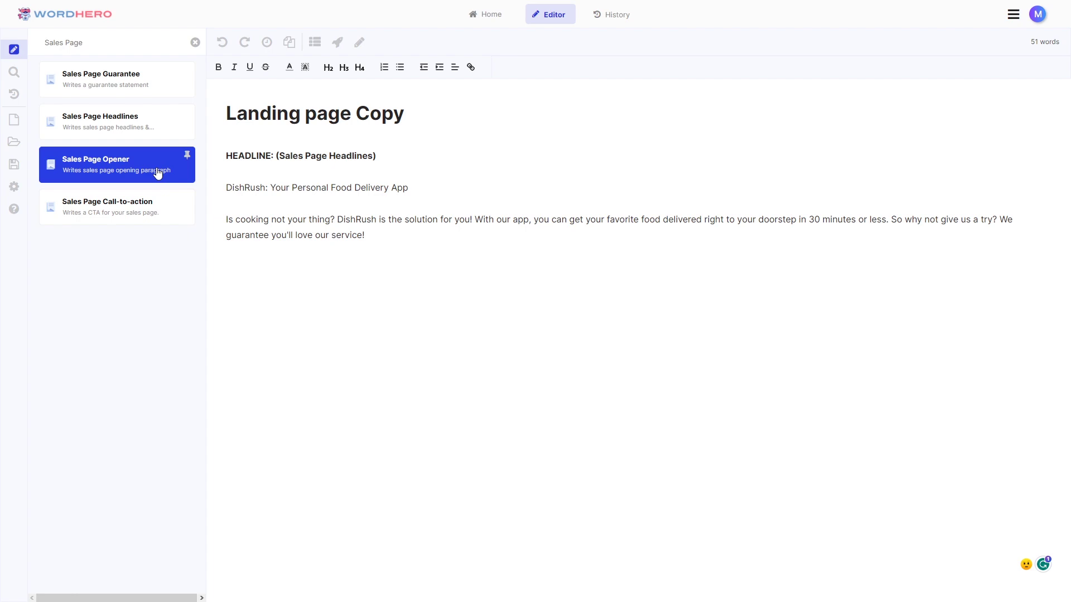
left_click(158, 173)
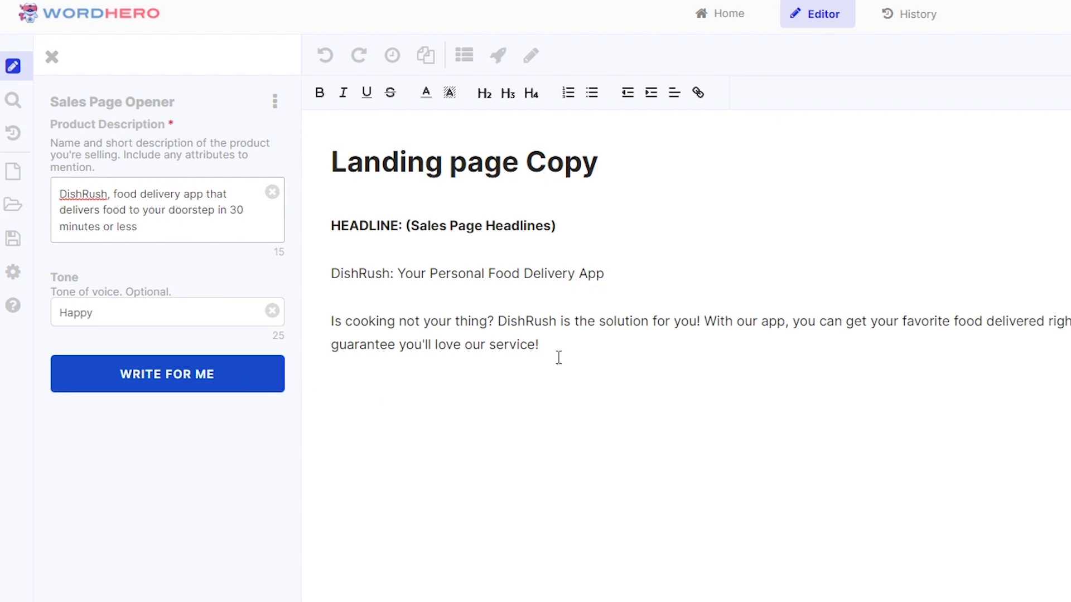
left_click(250, 382)
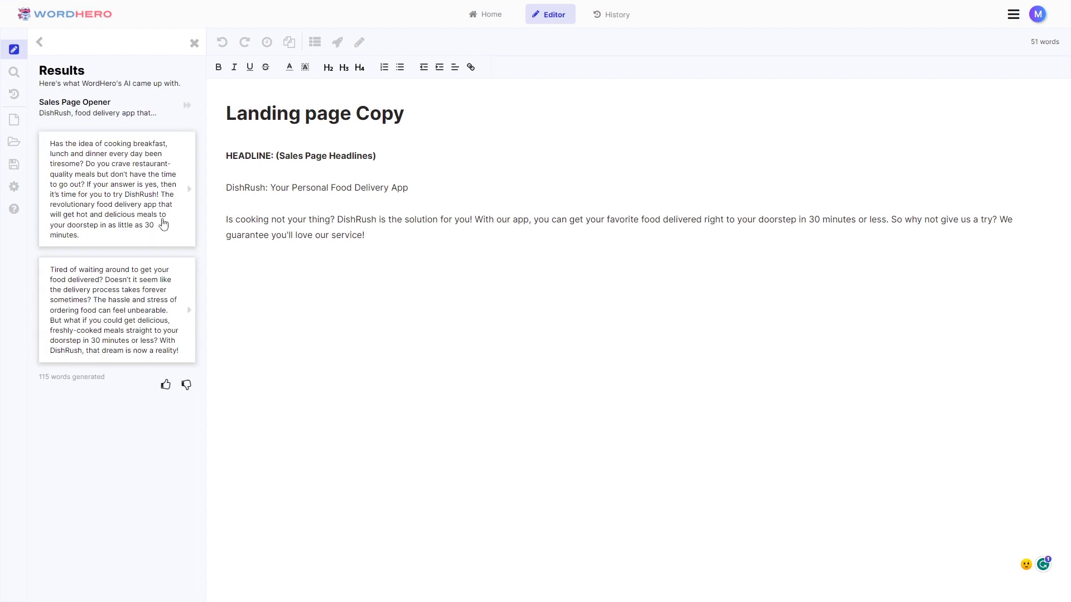
Insert the first opener below the headline paragraph and label it in bold "OPENER: (Sales Page Opener)"
left_click(461, 265)
left_click(189, 189)
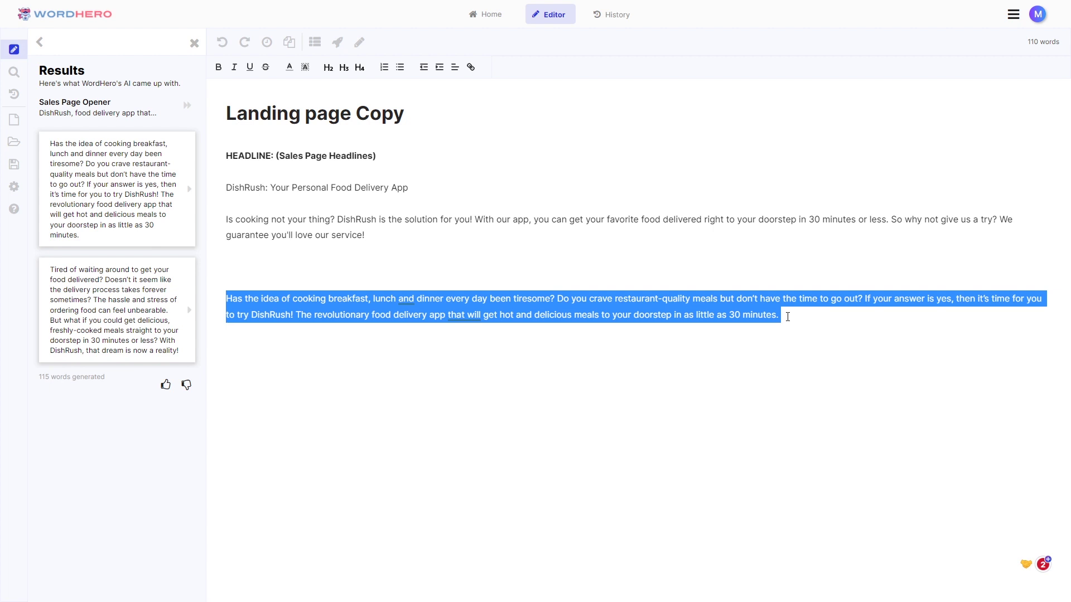
left_click(187, 105)
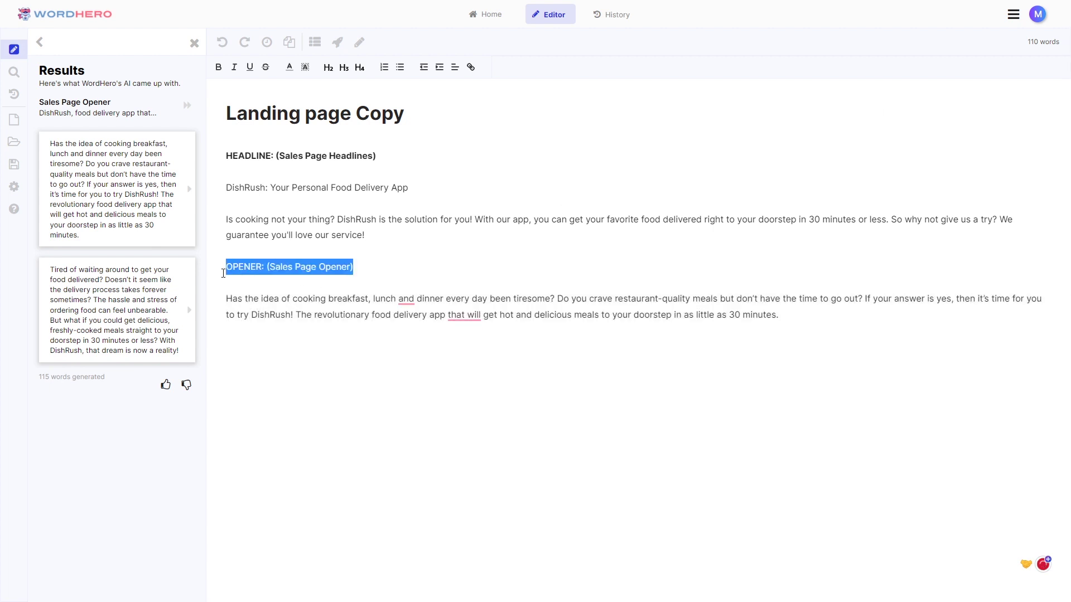
Find Amazon Product Descriptions by searching for "product" and generate descriptions from the DishRush text with the Happy tone
left_click(117, 42)
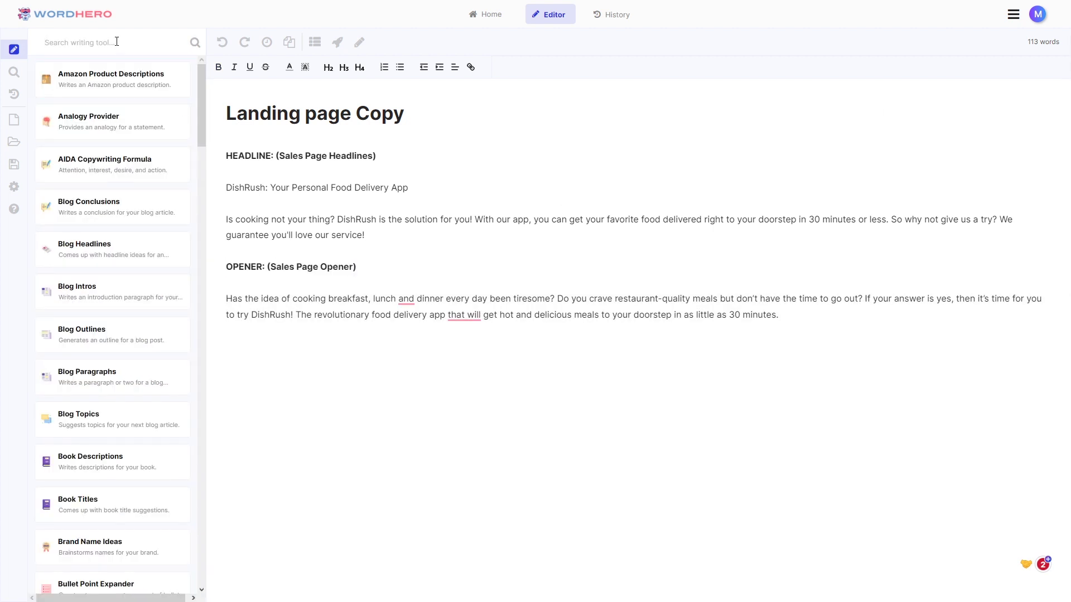
type("product")
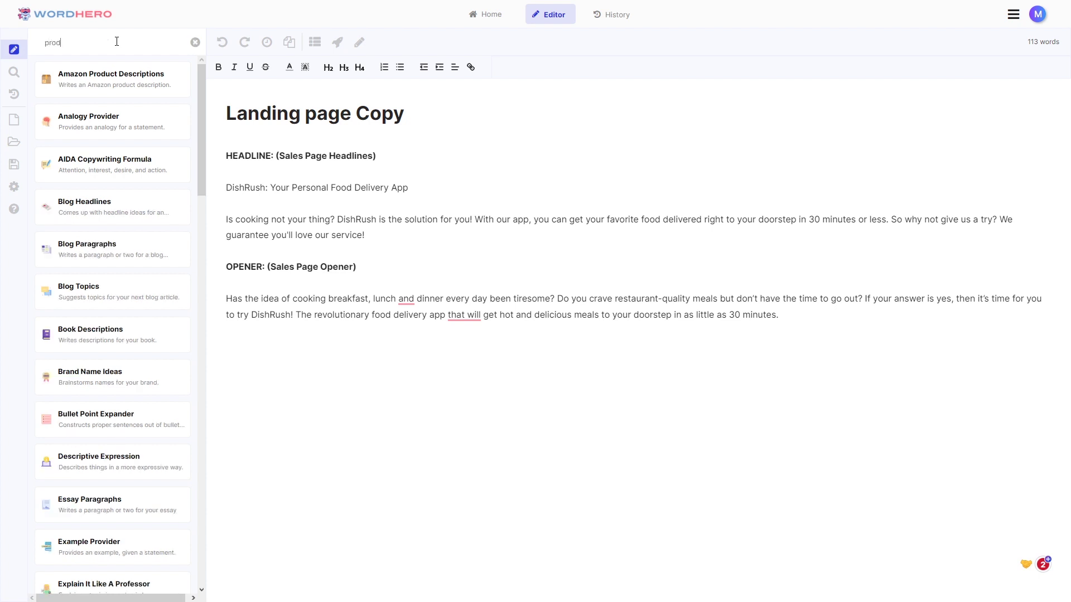
left_click(135, 96)
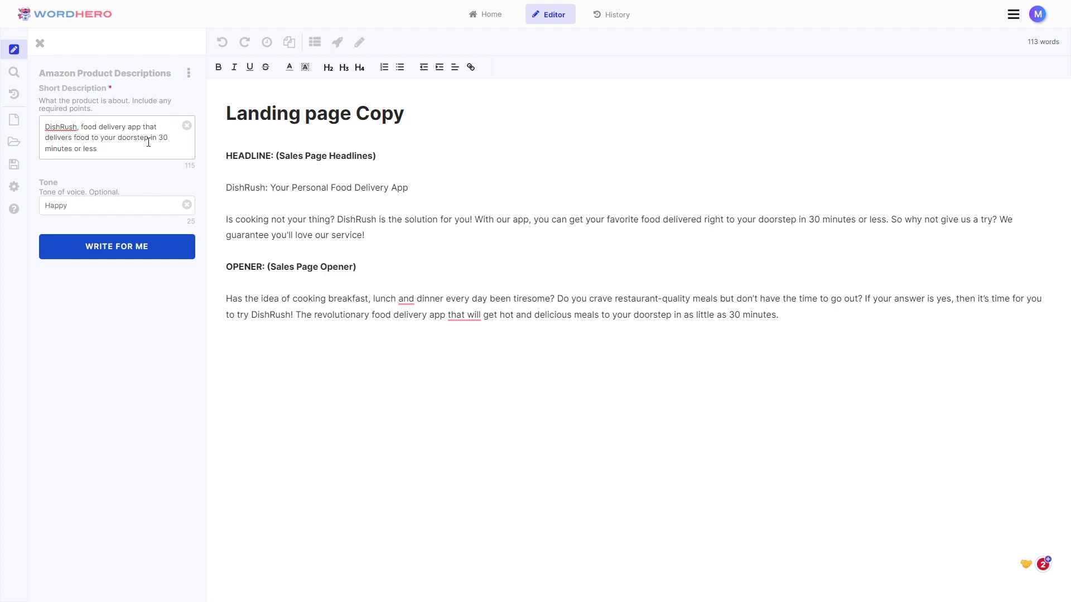
left_click(122, 247)
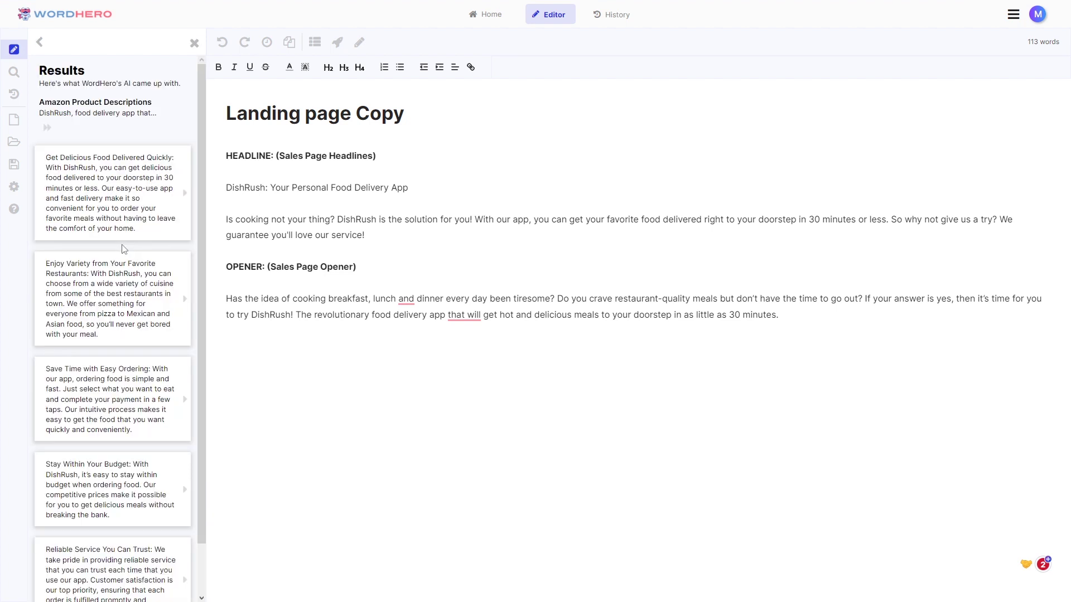
scroll(118, 247, "down", 1)
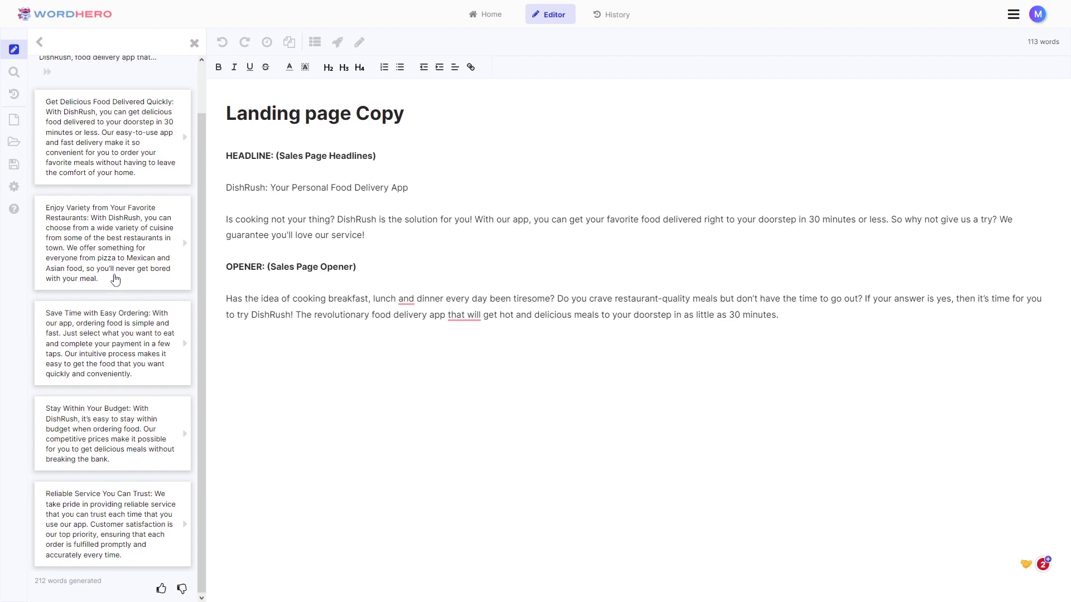
Insert the "Save Time with Easy Ordering" description below the opener and label it in bold "FEATURES: (Amazon Product Descriptions)"
scroll(123, 248, "up", 1)
scroll(124, 383, "down", 1)
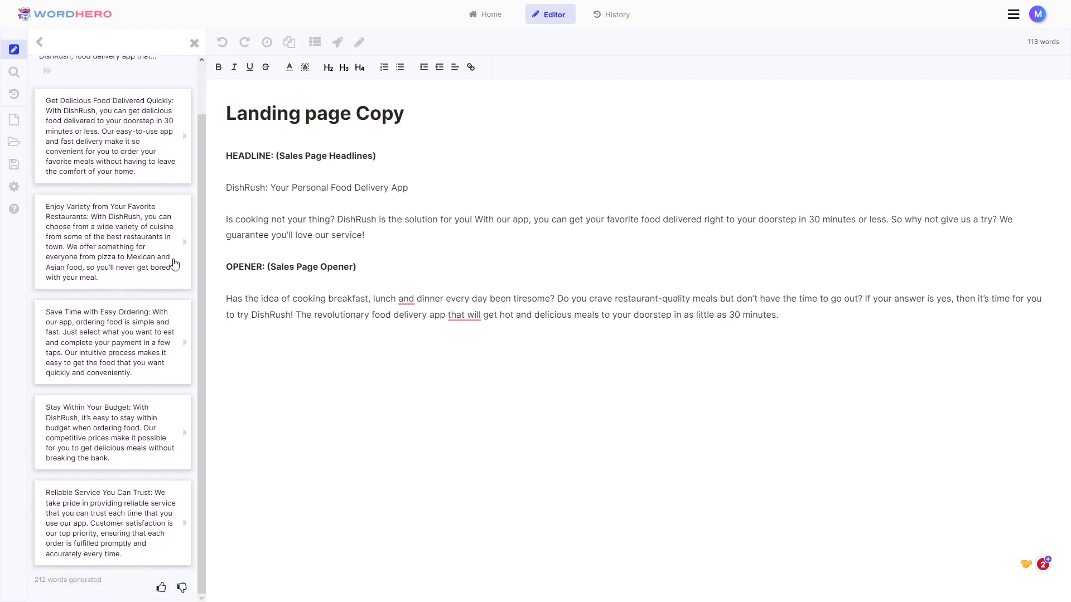
left_click(184, 343)
key("ctrl+a")
left_click(497, 410)
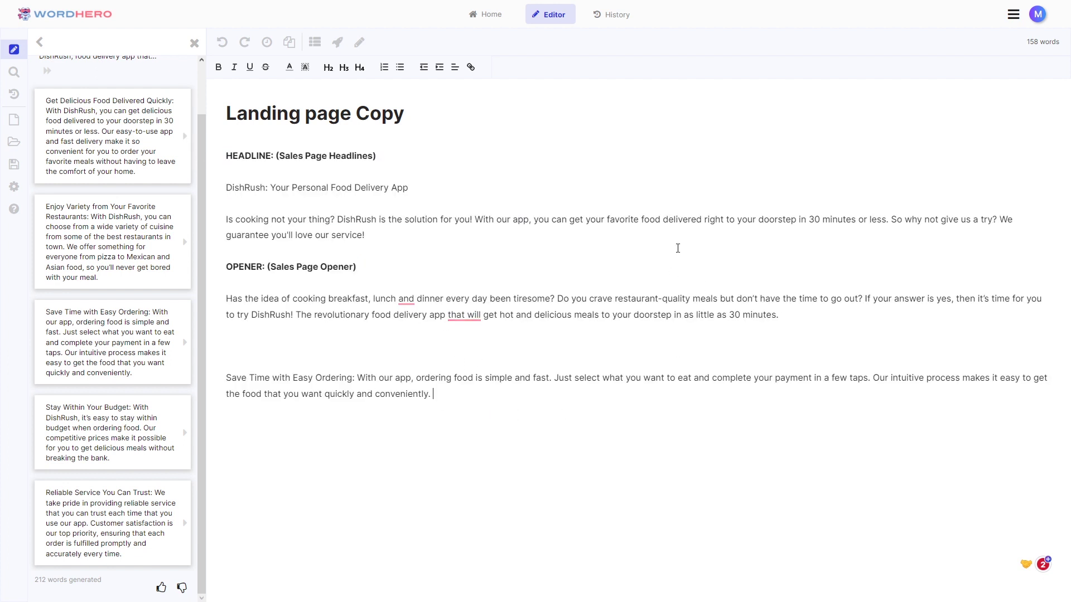
left_click(357, 378, "shift")
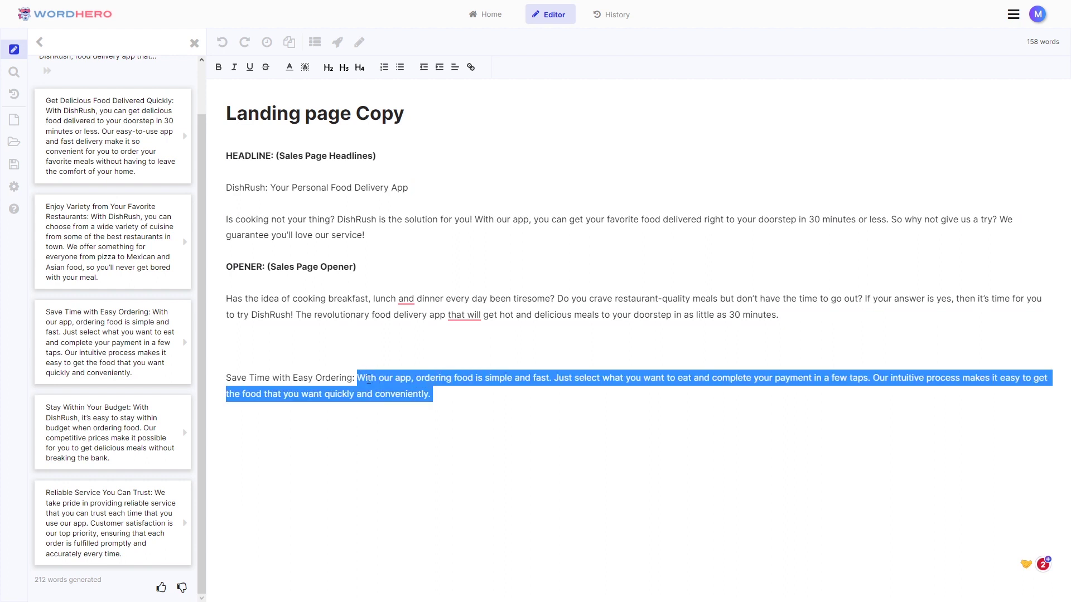
key("Right")
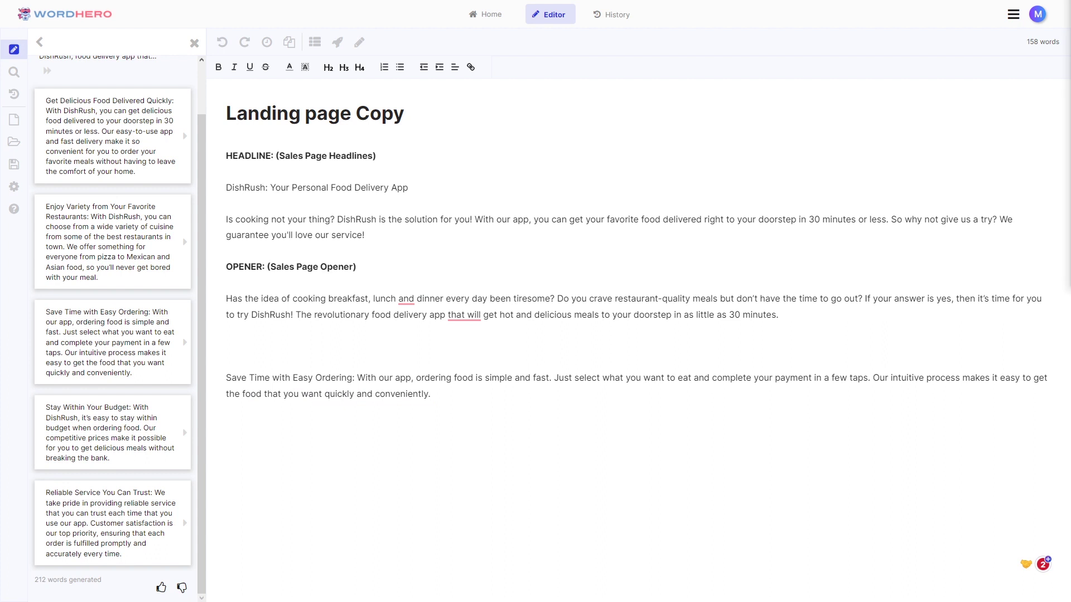
type("FEATURES: (Amazon Product Descriptions)")
key("shift+Home")
left_click(241, 371)
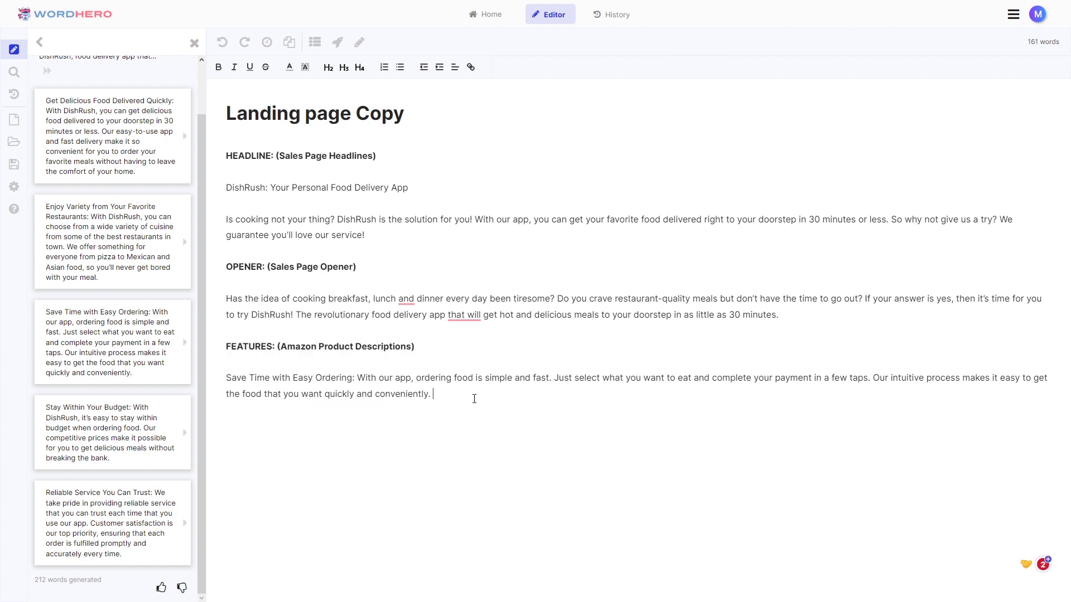
Insert the "Stay Within Your Budget" and "Reliable Service You Can Trust" descriptions below the first feature
scroll(173, 405, "up", 1)
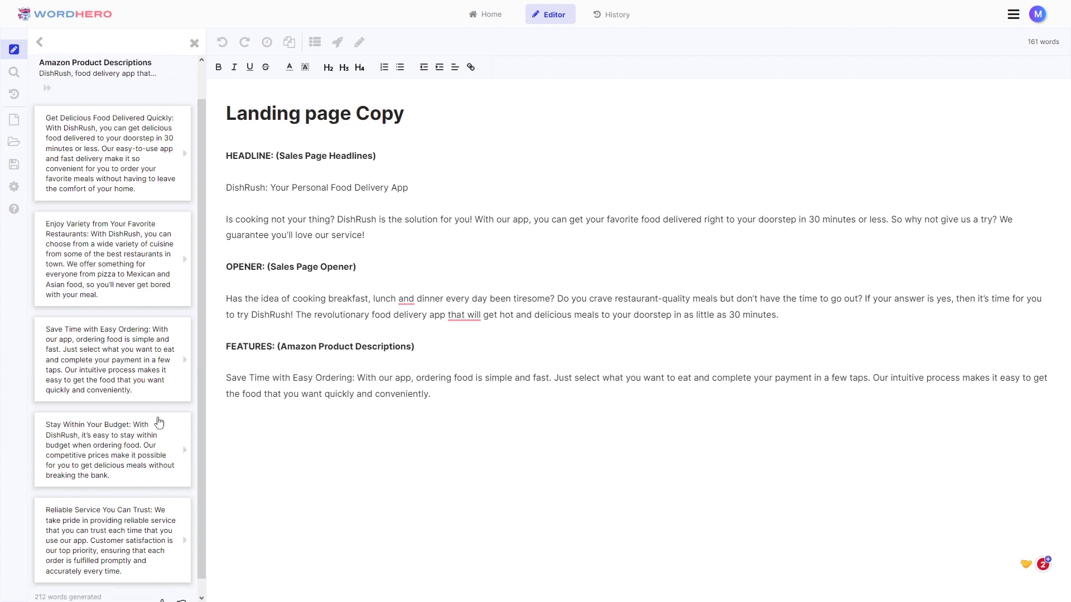
scroll(168, 469, "down", 1)
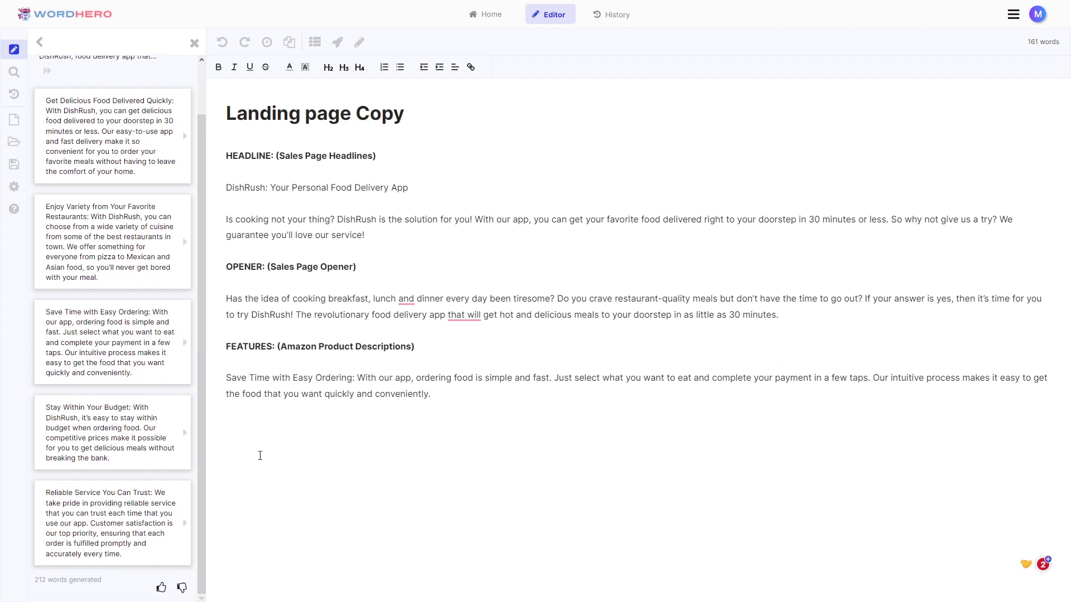
left_click(185, 432)
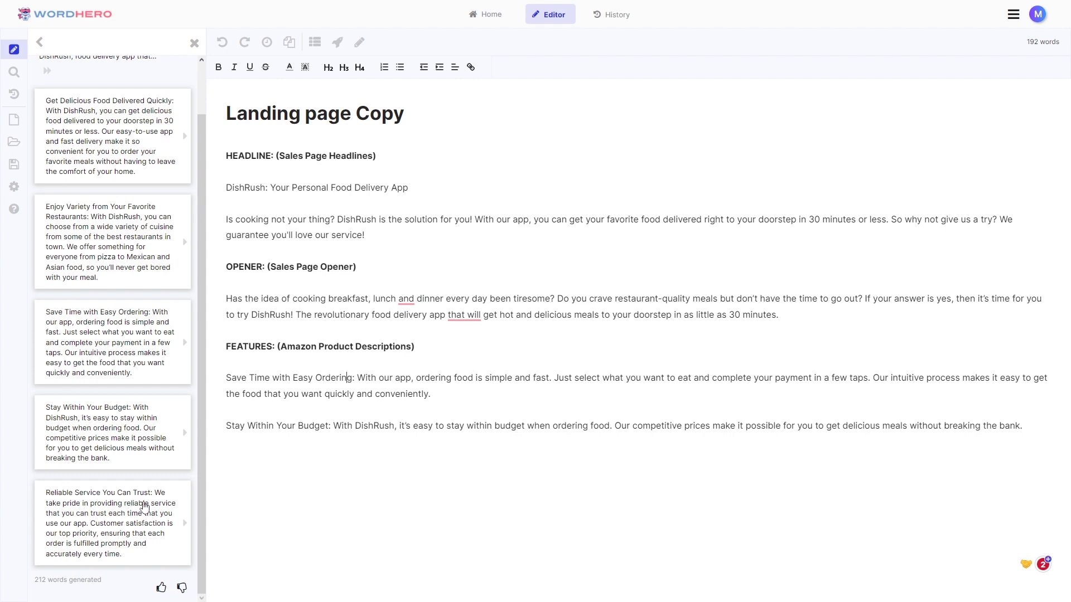
left_click(185, 503)
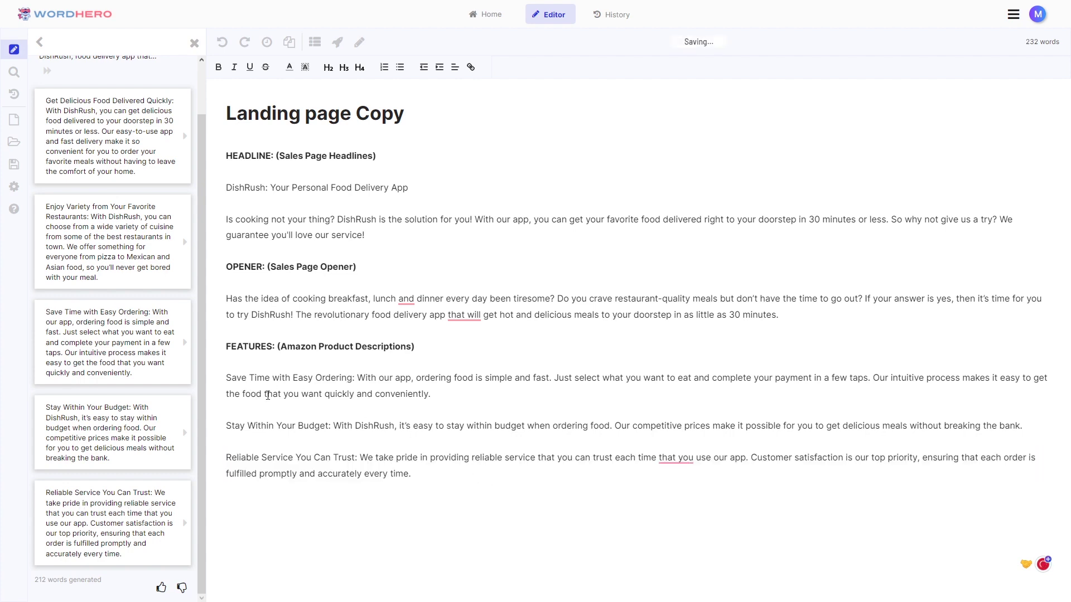
Turn the three inserted feature paragraphs into a bulleted list
left_click(382, 474)
left_click_drag(412, 474, 226, 377)
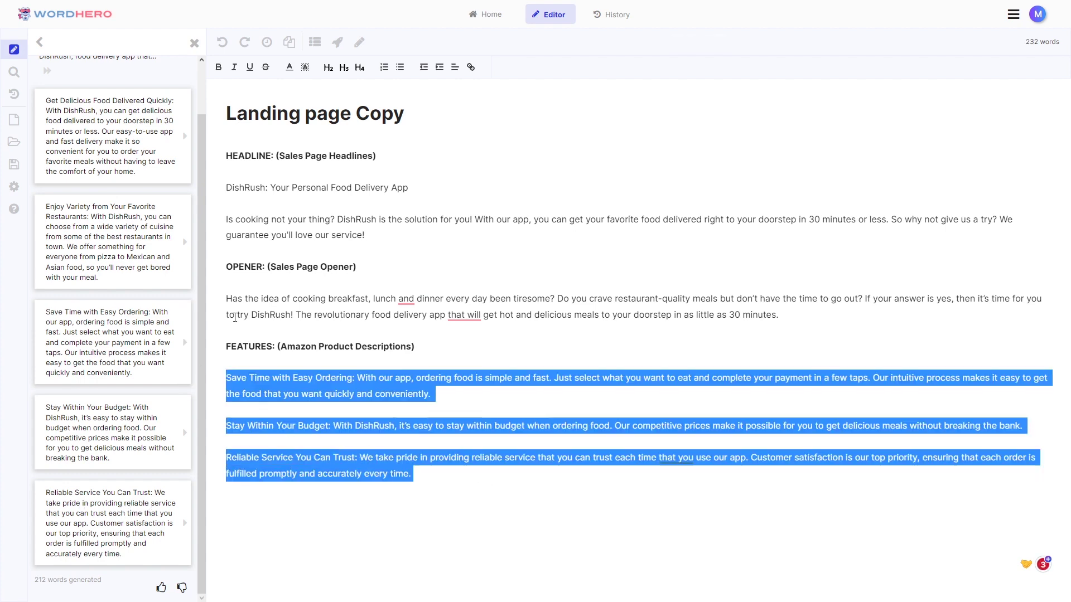
left_click(400, 67)
Bold the lead phrase before the colon in each of the three feature bullets
left_click_drag(381, 378, 253, 377)
key("ctrl+b")
left_click_drag(358, 410, 253, 410)
key("ctrl+b")
left_click_drag(384, 443, 249, 448)
key("ctrl+b")
left_click(226, 489)
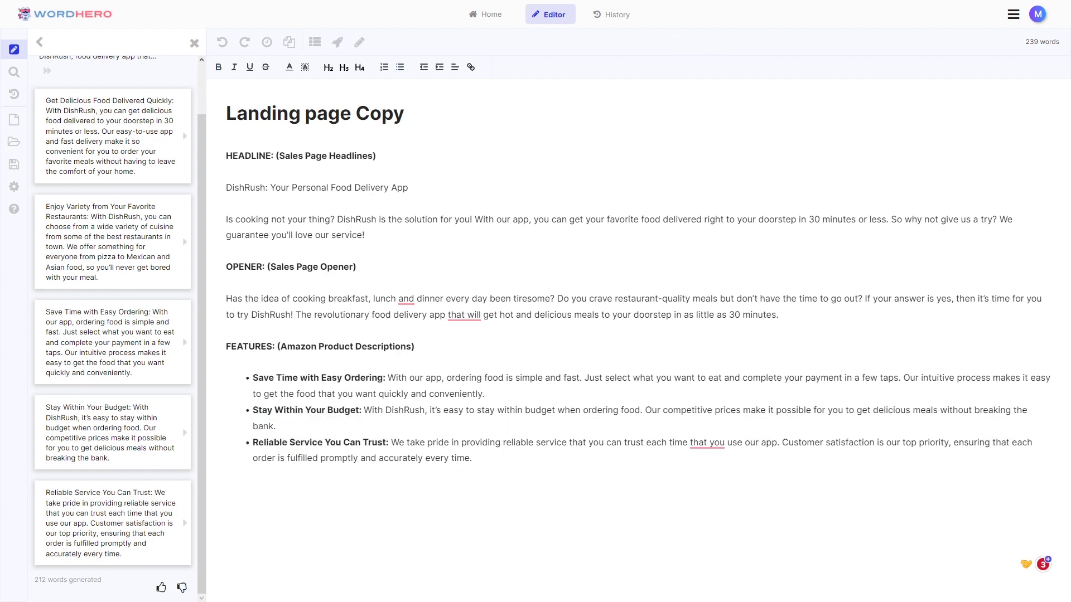
Find Sales Page Call-to-action by searching for "CTA" and generate calls to action from the DishRush description with the Happy tone
left_click(39, 41)
left_click(39, 42)
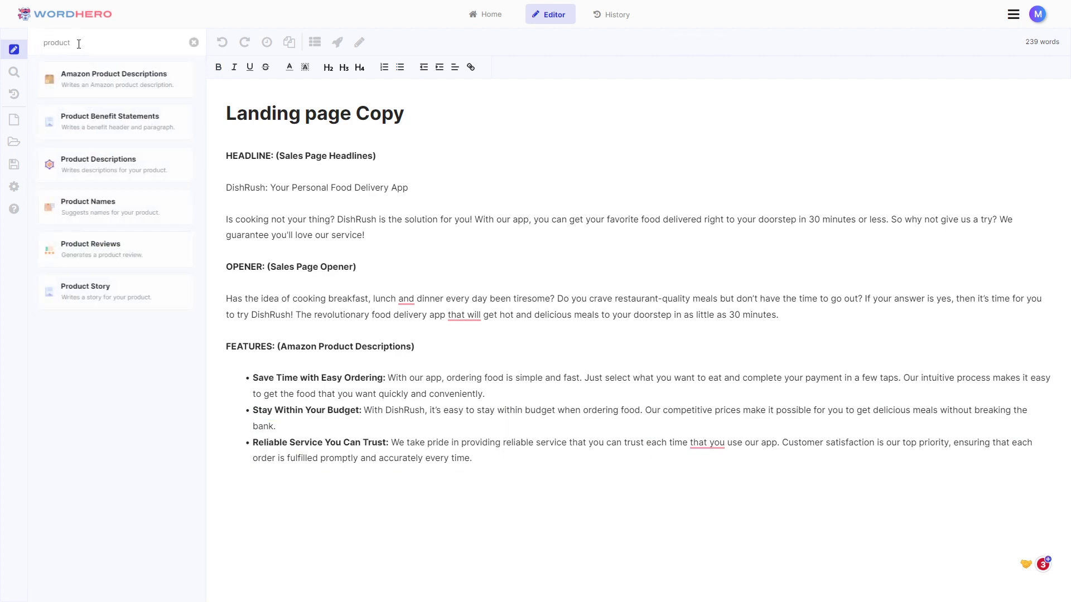
double_click(79, 45)
key("BackSpace")
type("CTA")
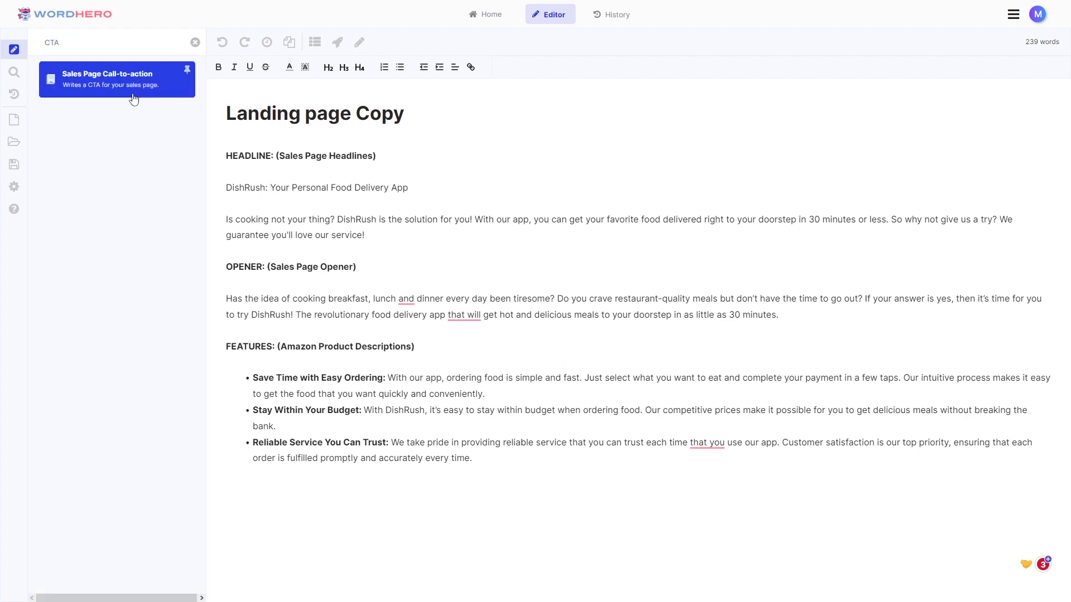
left_click(120, 83)
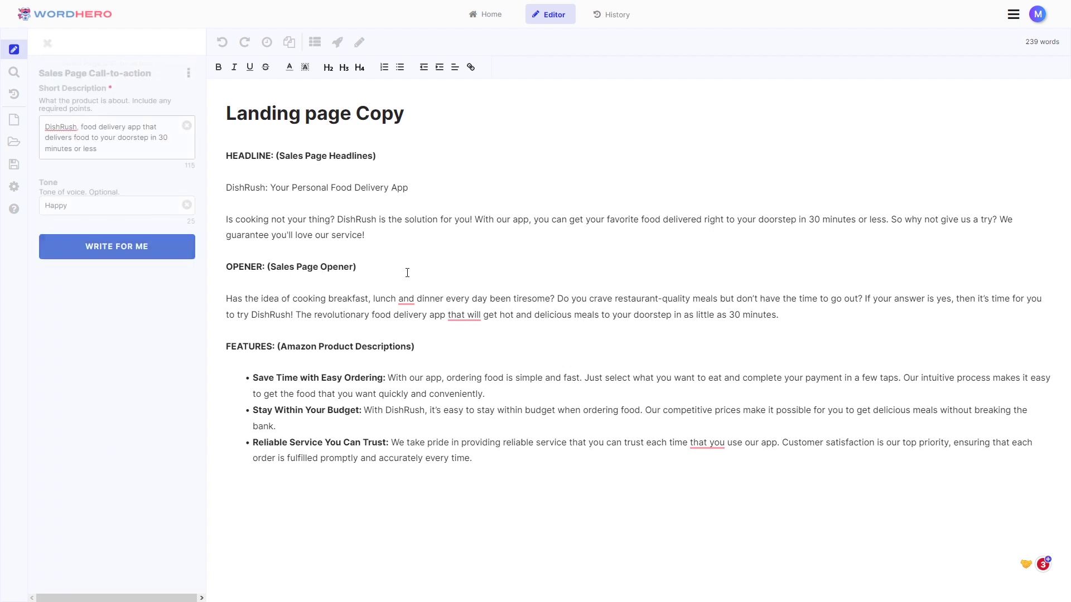
left_click(154, 252)
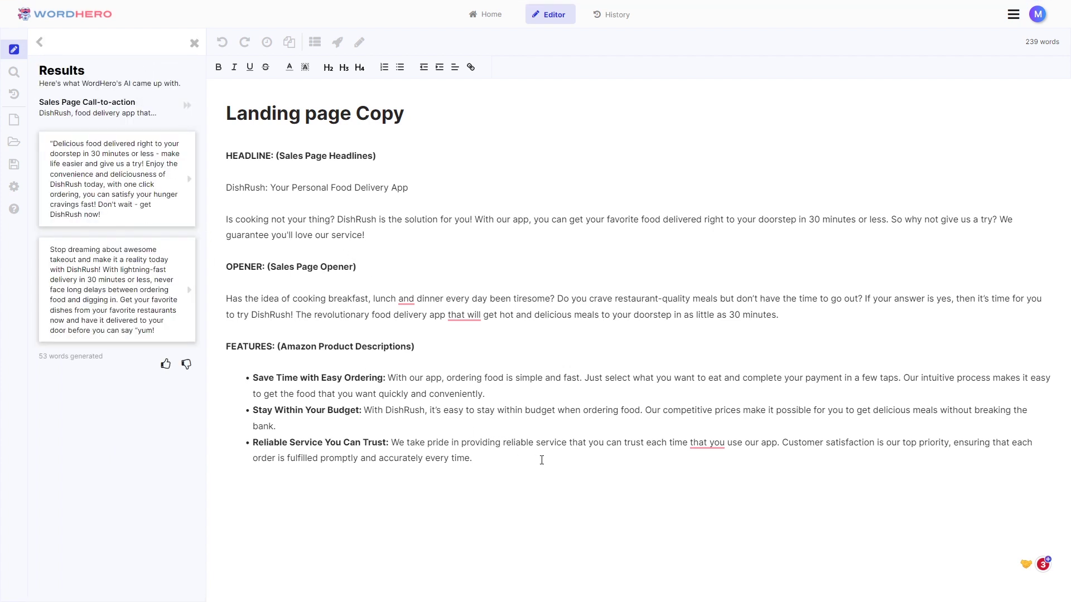
Insert the "Stop dreaming about awesome takeout" call to action below the features and label it in bold "CTA: (Sales Page CTA)"
left_click(100, 290)
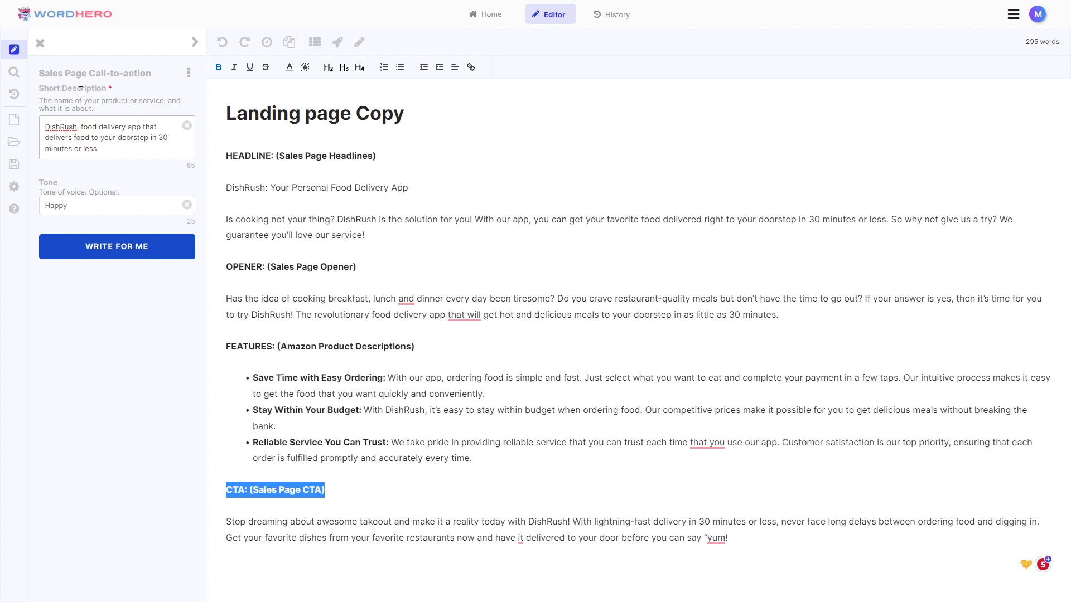
left_click(40, 43)
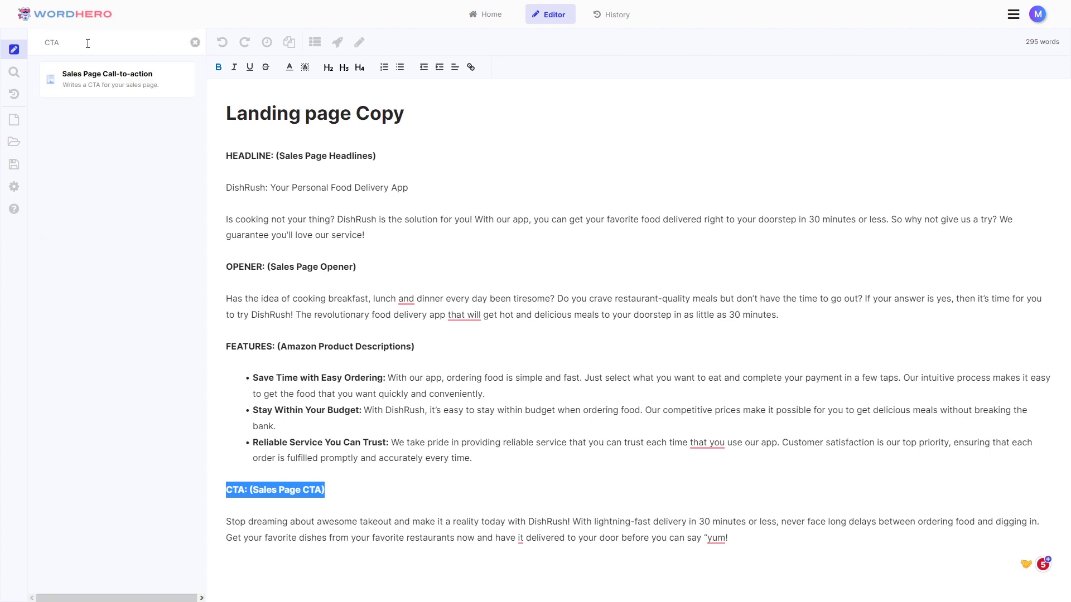
Find Sales Page Guarantee by searching for "sales page" and generate guarantee statements from the DishRush description with the Happy tone
double_click(88, 43)
type("s")
type("ales page")
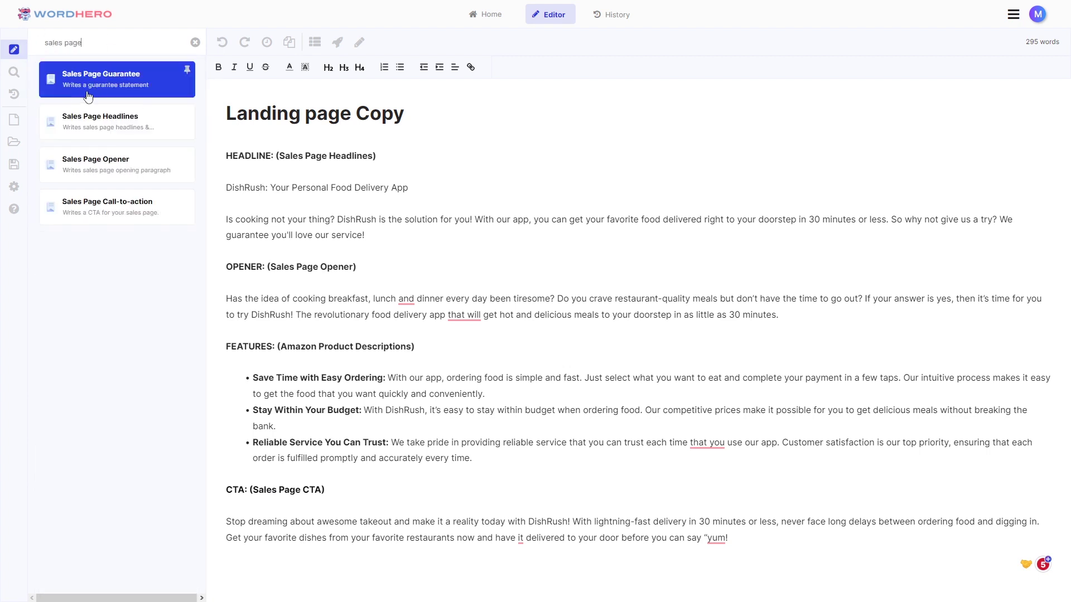
left_click(120, 86)
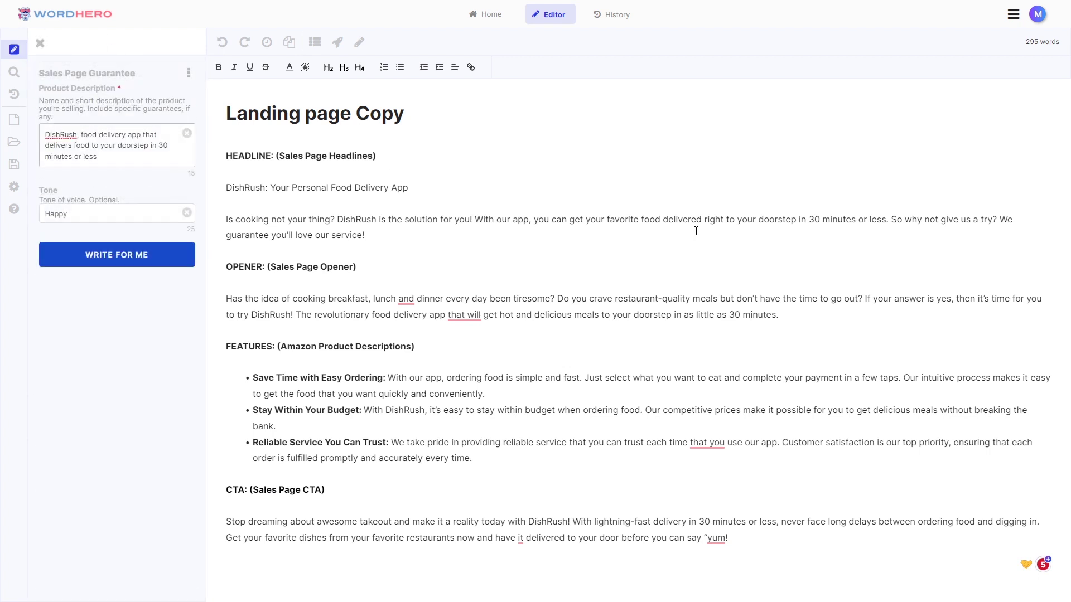
left_click(128, 255)
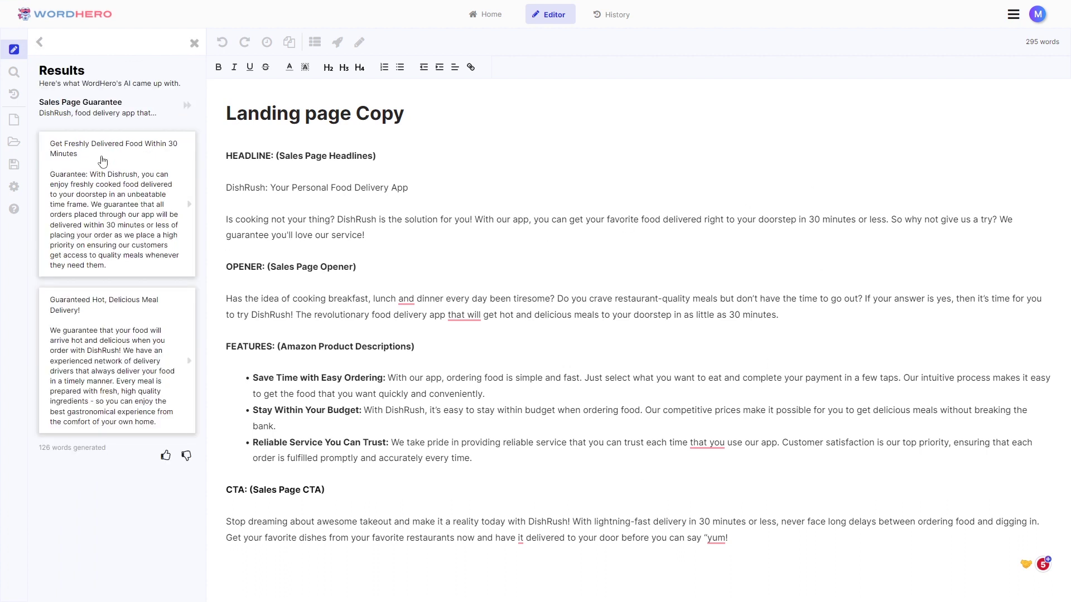
Insert the "Get Freshly Delivered Food Within 30 Minutes" guarantee below the CTA and label it in bold "GUARANTEE (Sales Page Guarantee)"
scroll(769, 534, "down", 1)
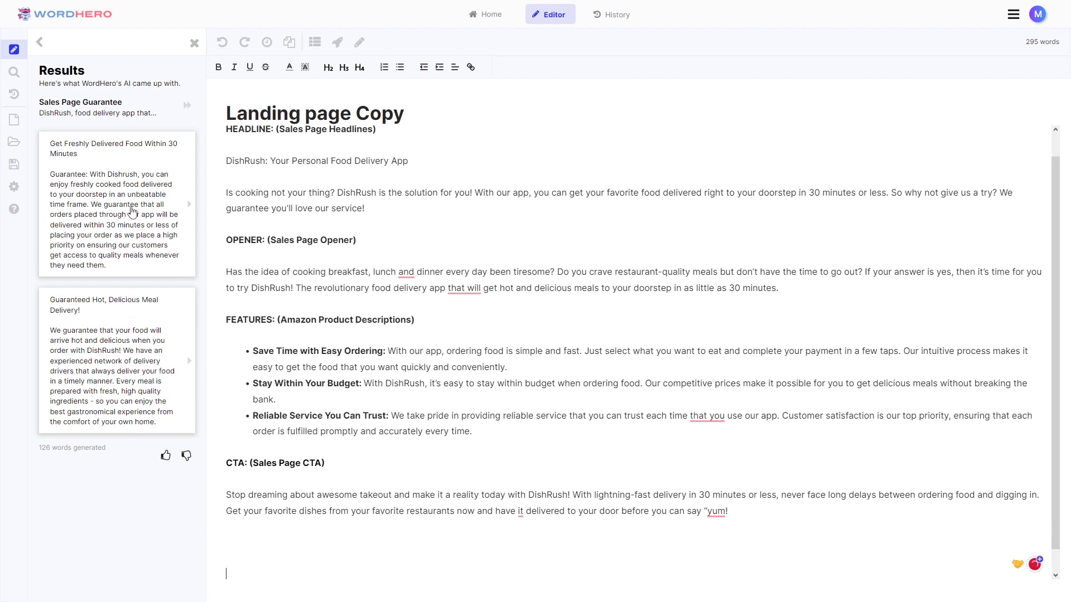
left_click(132, 212)
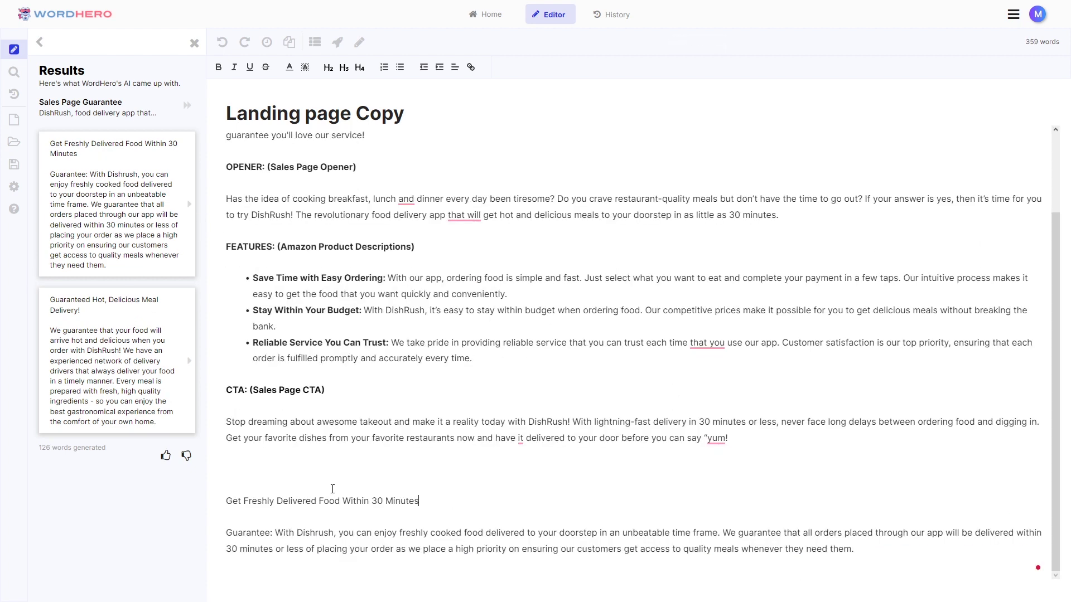
left_click(39, 42)
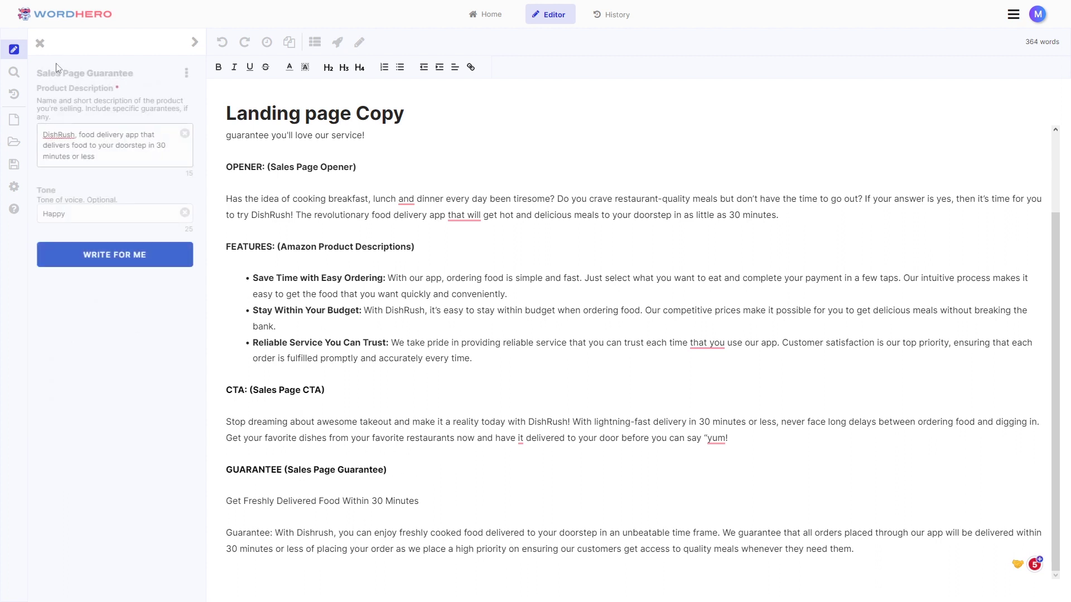
left_click(39, 43)
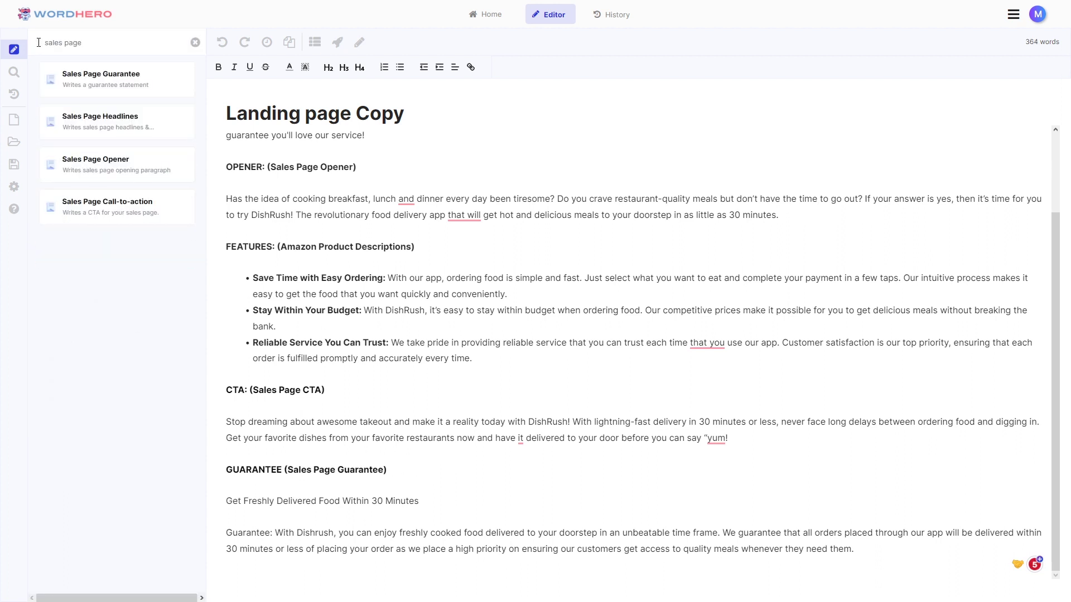
Find the FAQs tool by searching for "FAQ" and generate questions from the DishRush description
triple_click(37, 42)
type("FAQ")
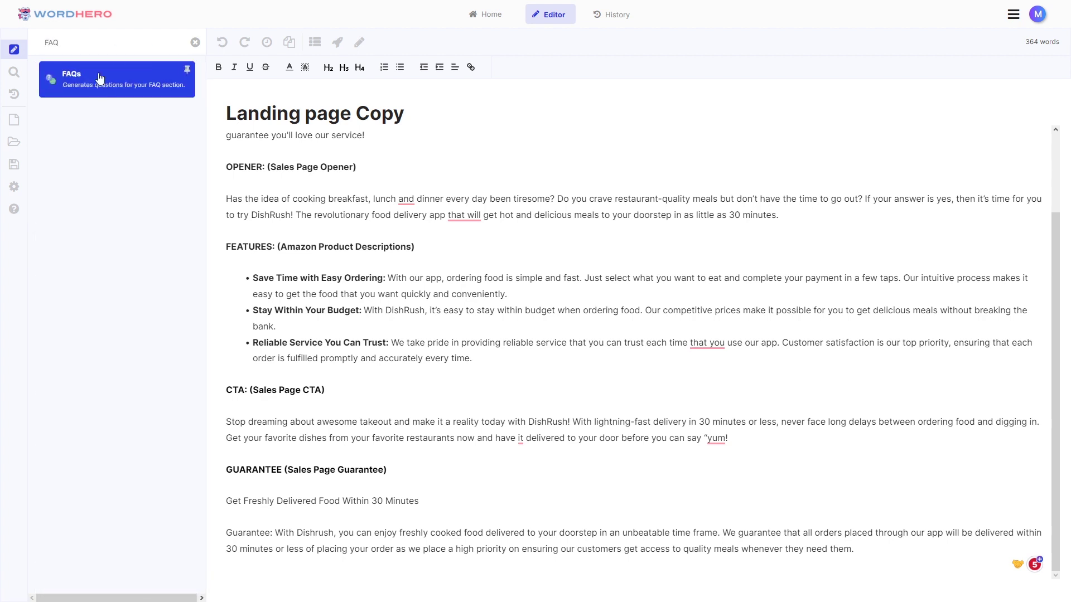
left_click(115, 77)
left_click(117, 183)
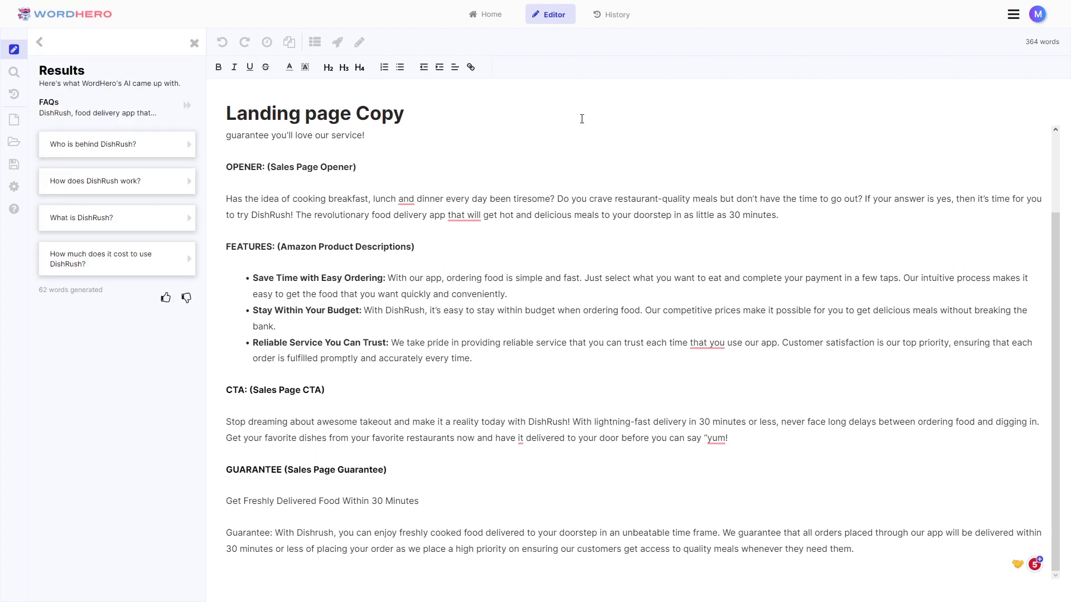
Insert all four generated DishRush questions on separate lines below the guarantee, leaving room above them for a label
key("Return")
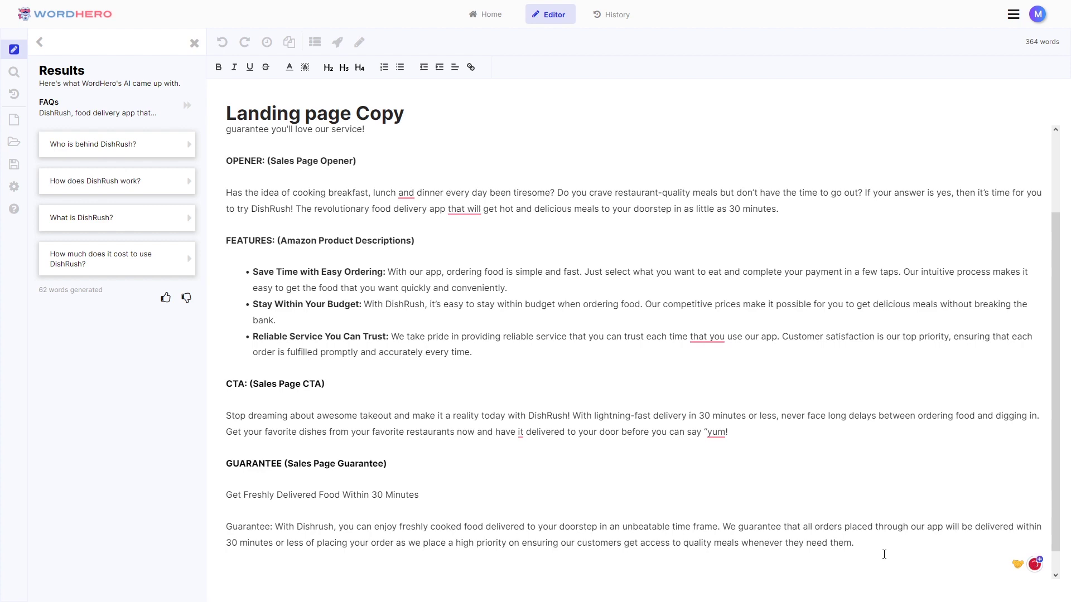
key("Return")
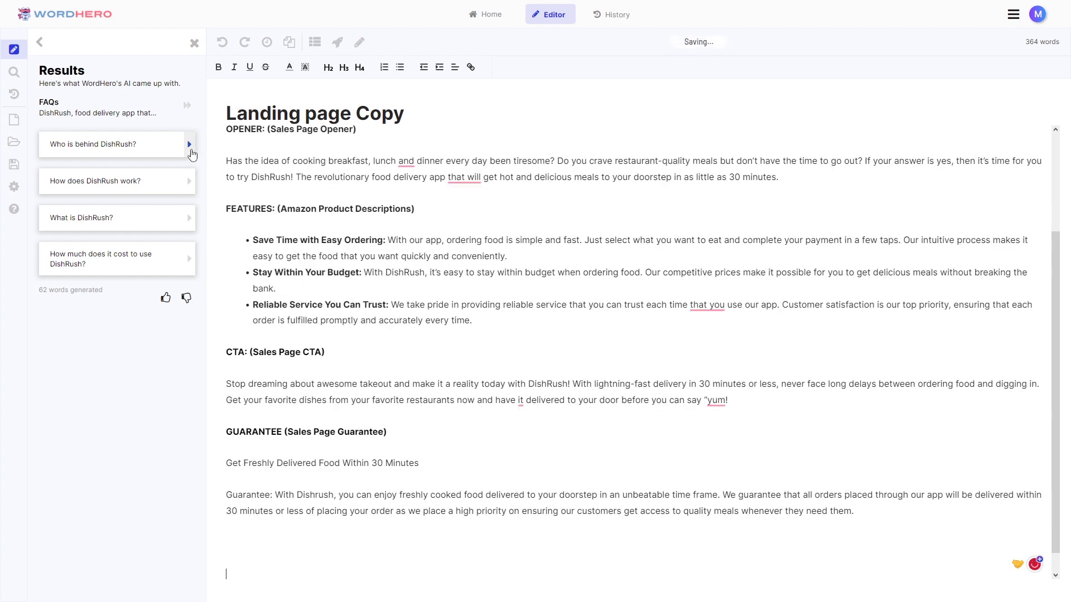
left_click(190, 144)
left_click(359, 570)
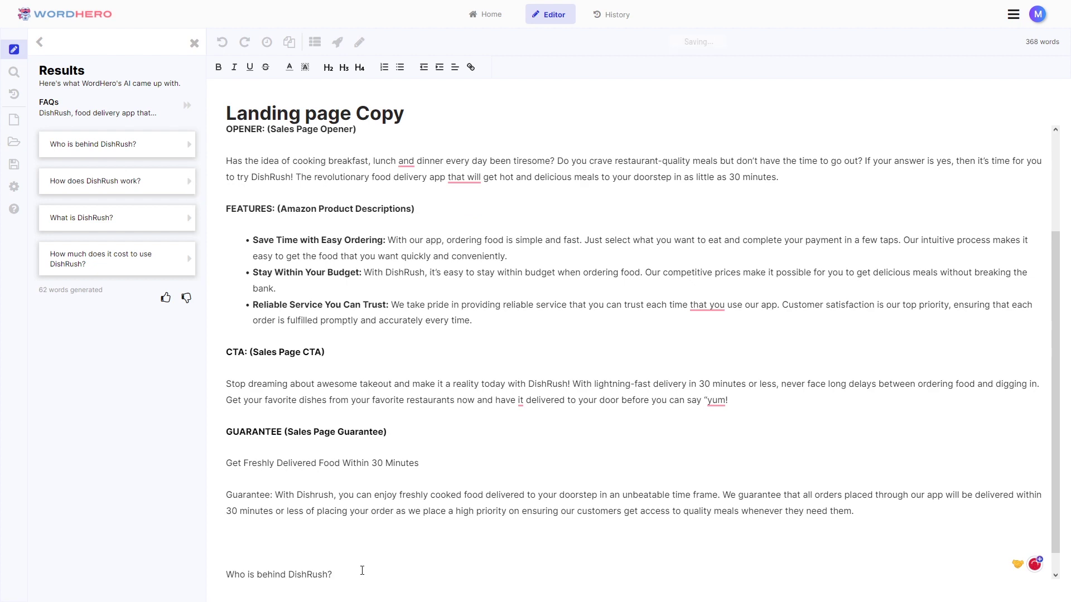
key("Return")
left_click(189, 181)
left_click(371, 577)
key("Return")
left_click(189, 217)
key("Return")
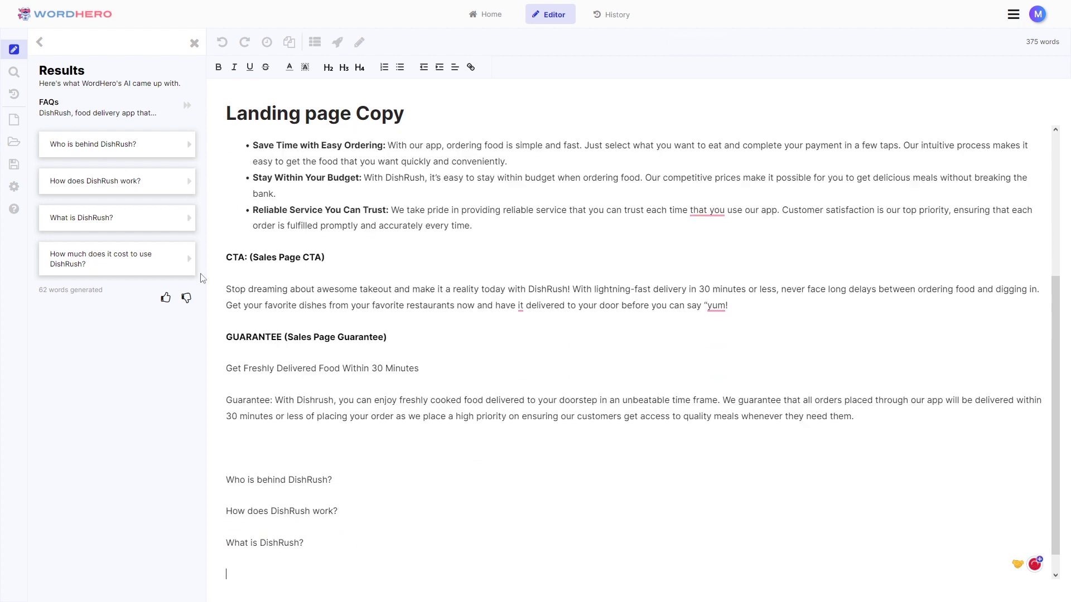
left_click(190, 262)
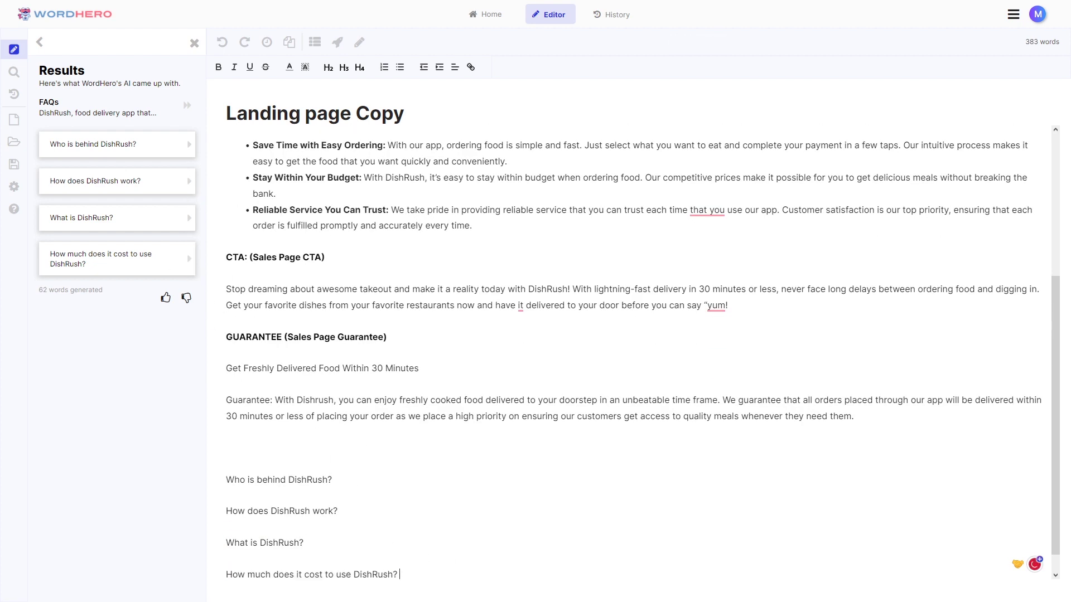
Add the bold label "FAQs (FAQS)" above the inserted questions
type("FAQs (FAQS)")
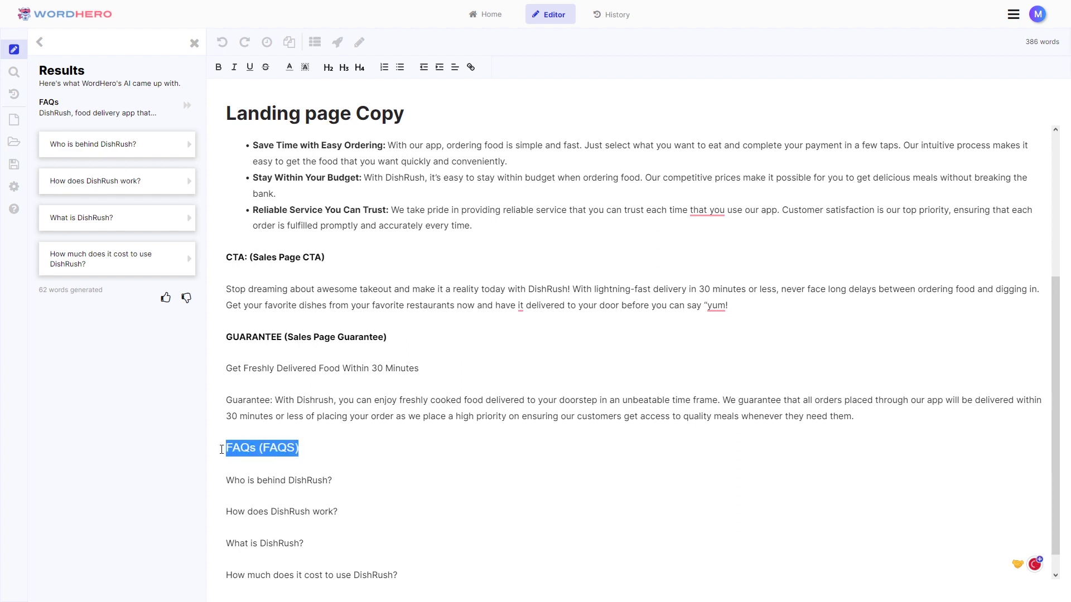
key("ctrl+b")
left_click(430, 449)
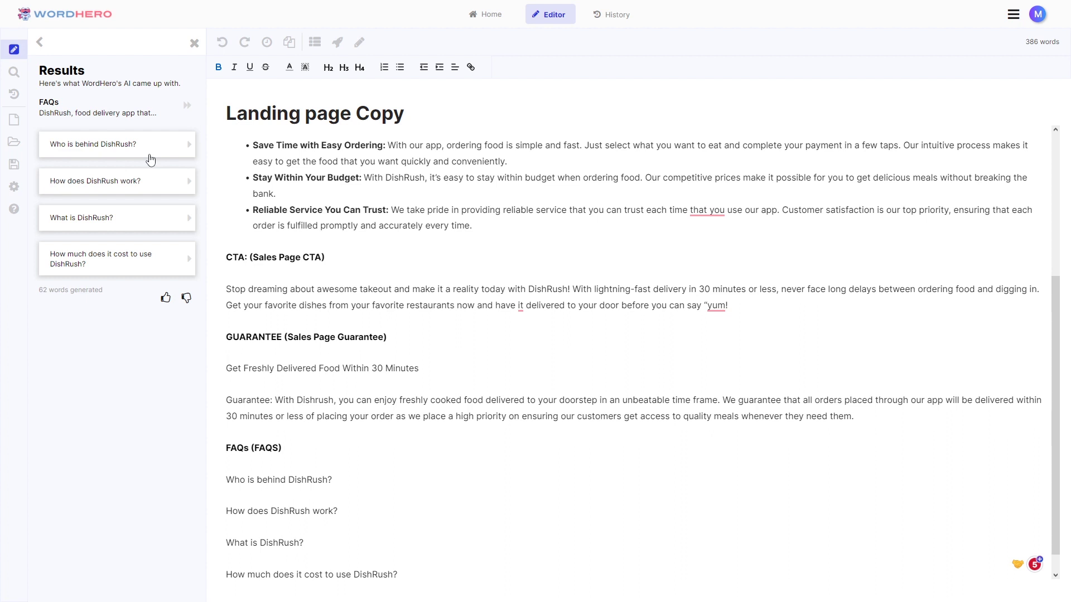
Find the Quora Answers tool by searching for "answers" and generate an answer to "Who is behind DishRush?"
left_click(40, 42)
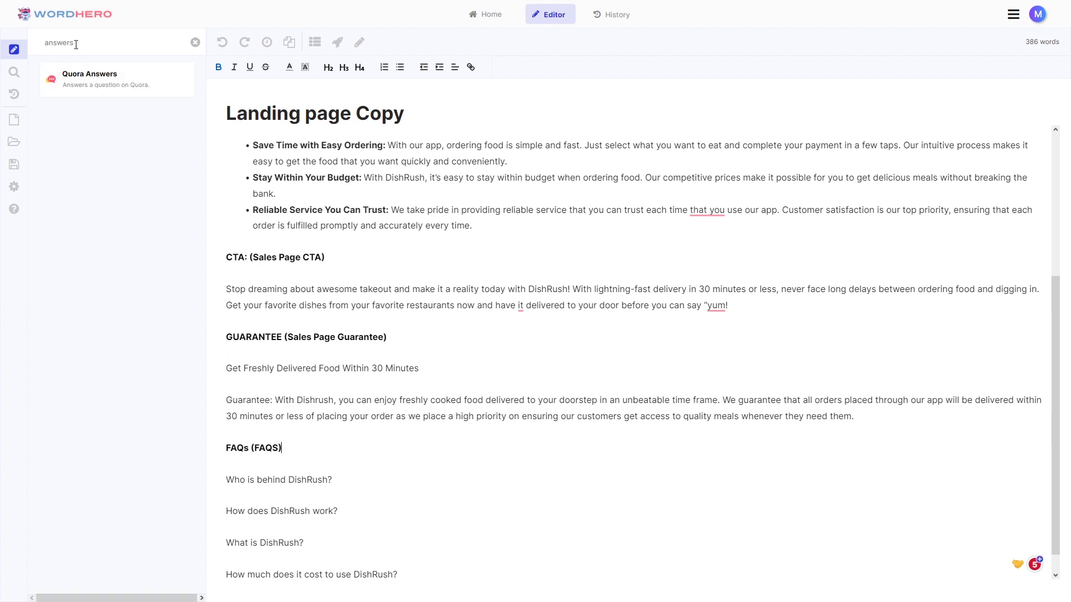
left_click(94, 81)
triple_click(105, 136)
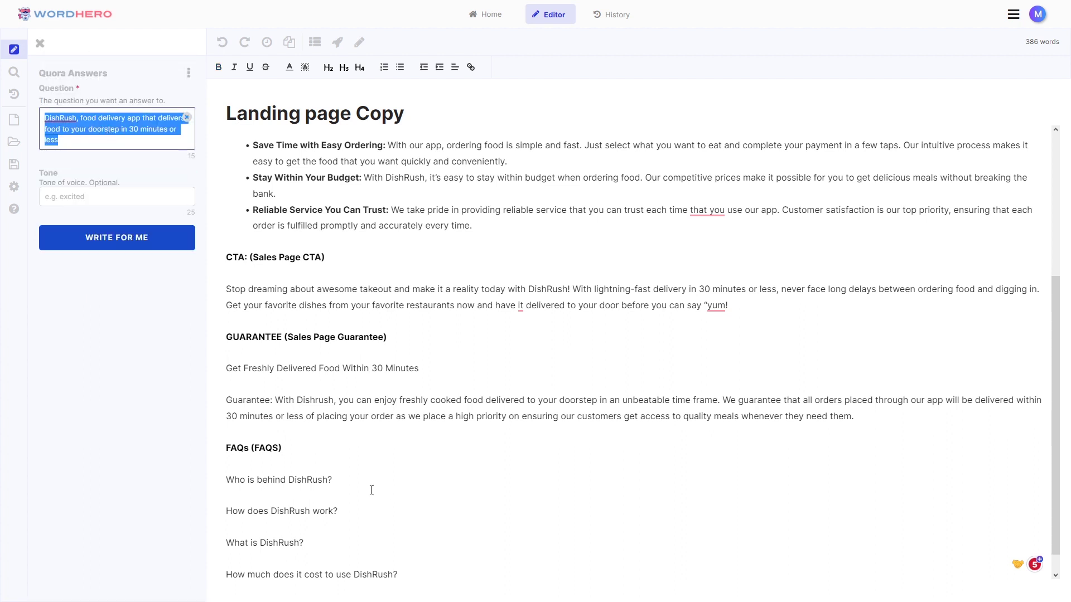
left_click_drag(335, 480, 226, 480)
left_click(306, 511)
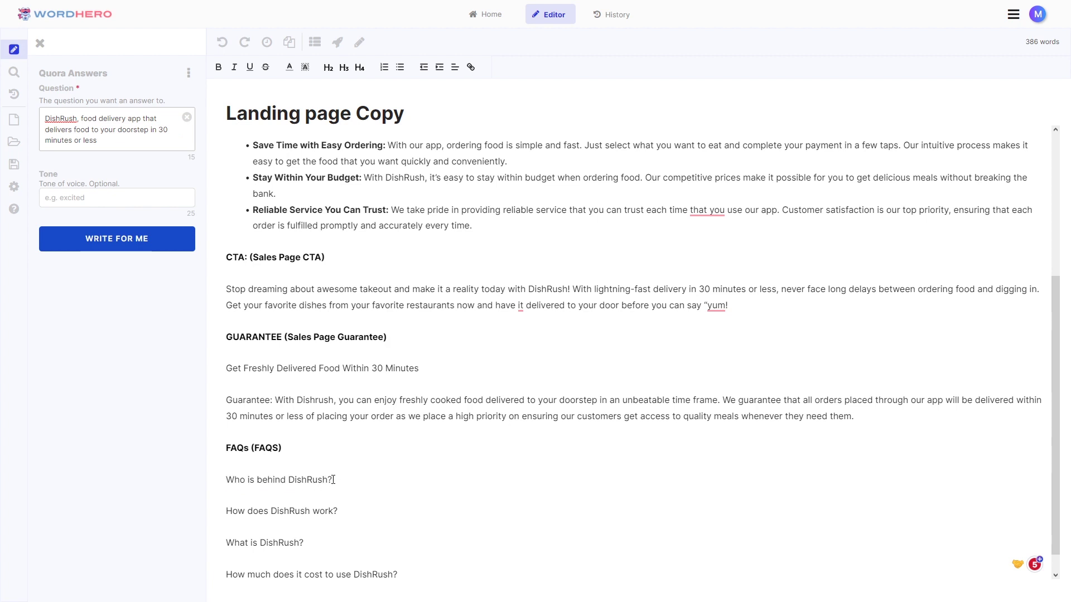
left_click_drag(335, 480, 226, 480)
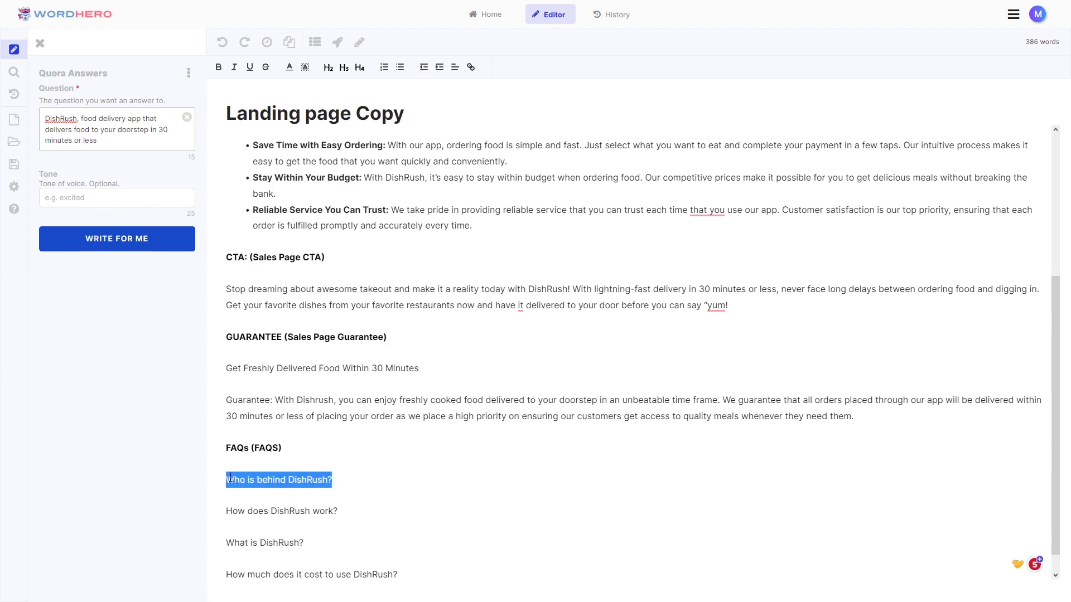
left_click(117, 217)
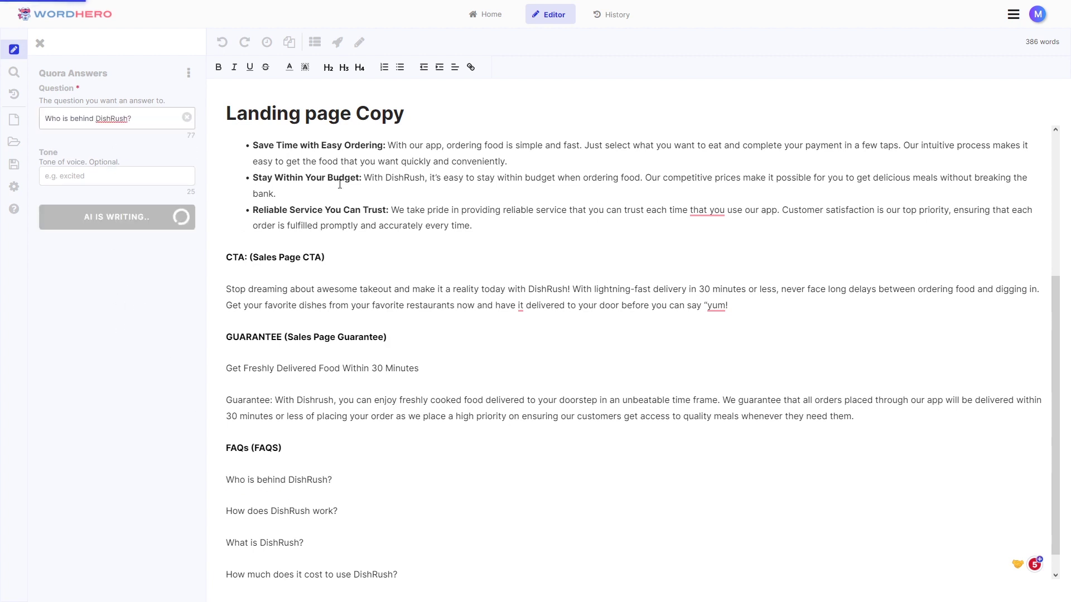
Insert the generated Quora answer on a new line directly below "Who is behind DishRush?"
scroll(340, 185, "down", 1)
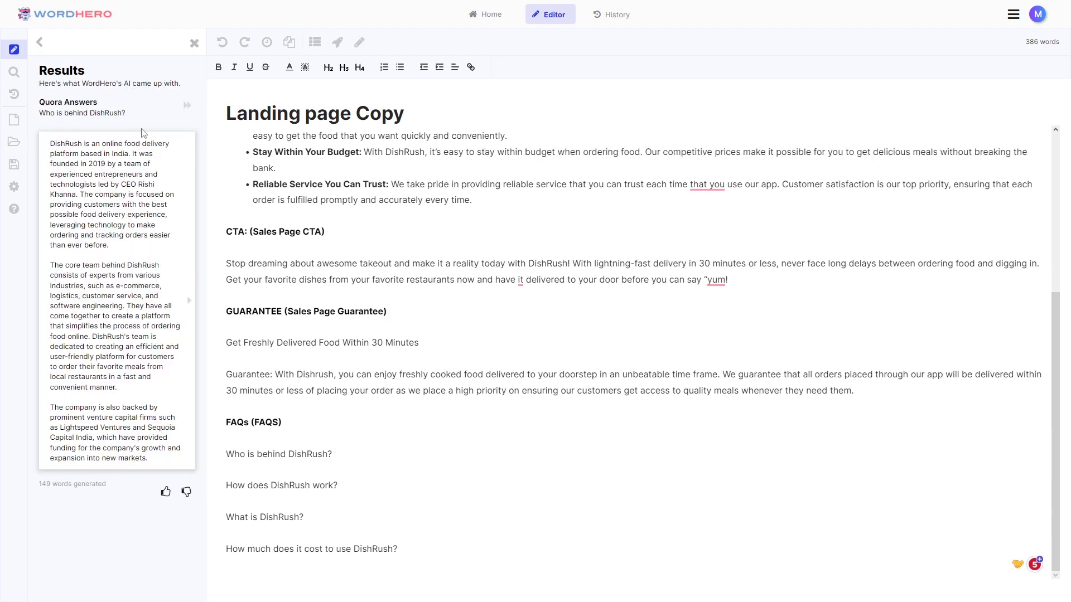
key("Return")
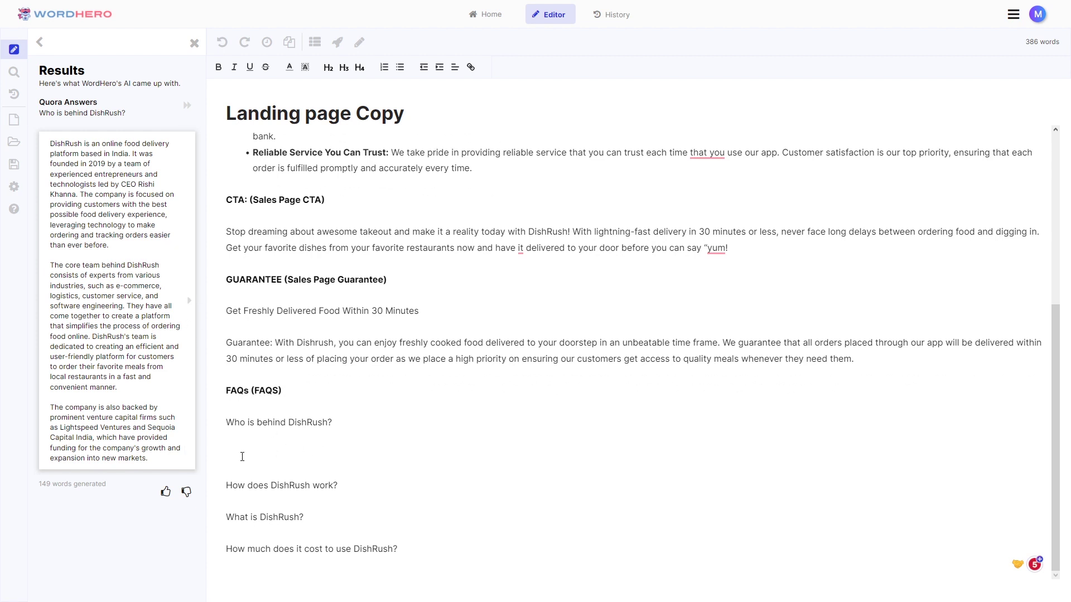
left_click(179, 317)
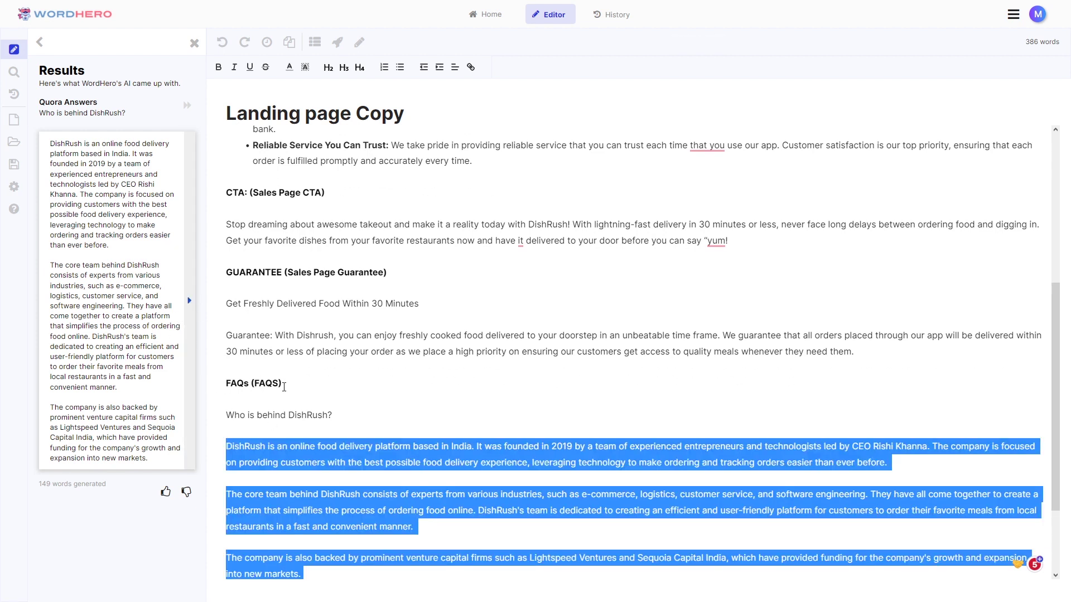
scroll(322, 474, "down", 4)
scroll(322, 475, "up", 3)
left_click(649, 386)
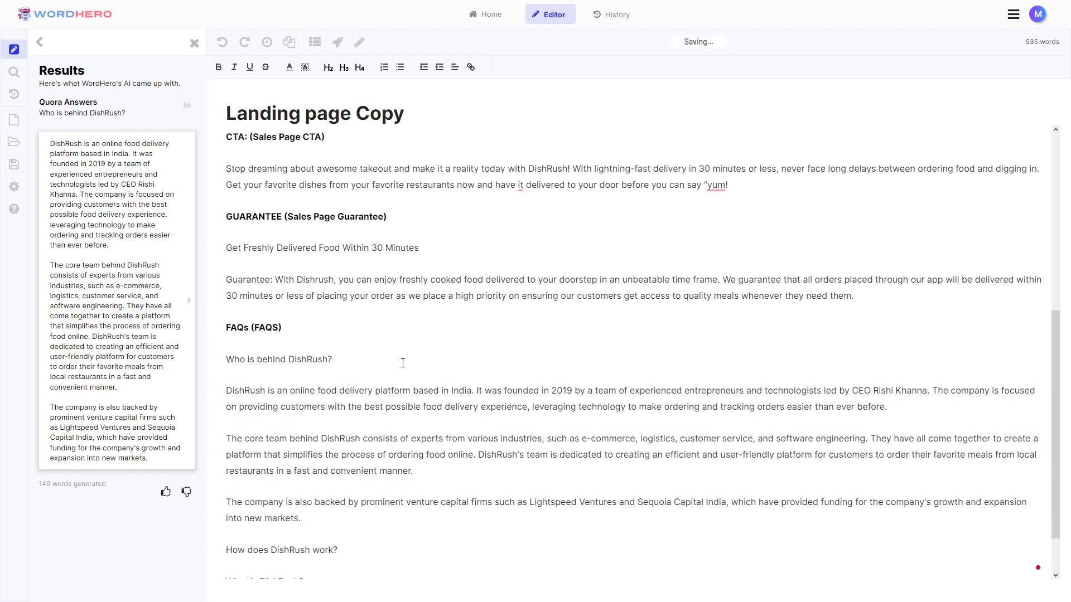
Review the inserted answer, checking its claims about the company's location, founding year, founders and team
left_click(550, 393)
double_click(562, 392)
left_click(920, 393)
left_click_drag(941, 392, 387, 392)
left_click(693, 403)
left_click_drag(485, 456, 468, 458)
scroll(570, 371, "down", 1)
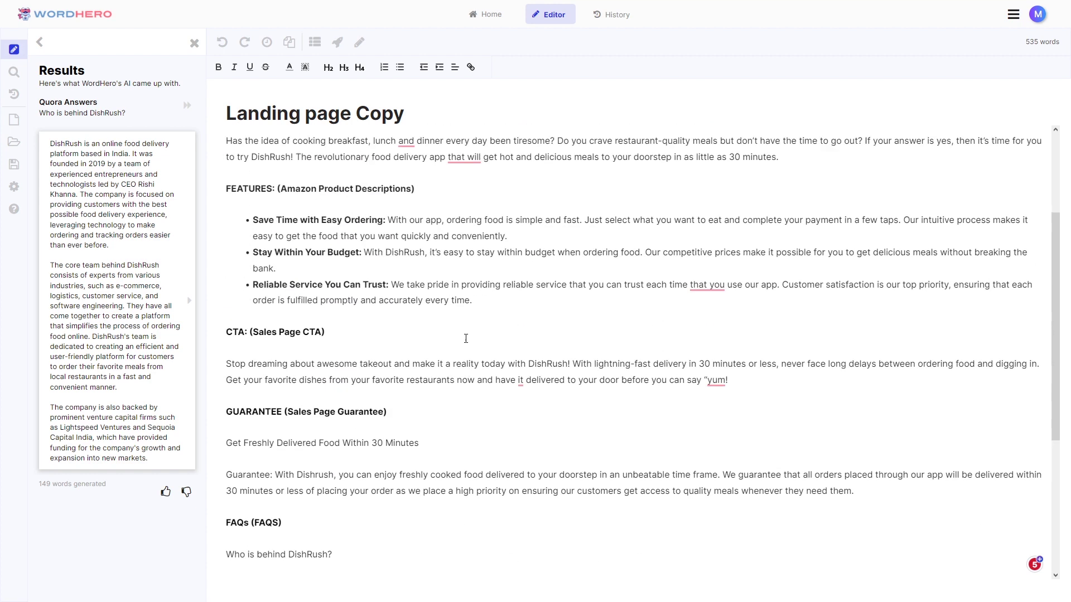
Highlight the remaining FAQ questions that still have no answers
left_click_drag(340, 486, 231, 484)
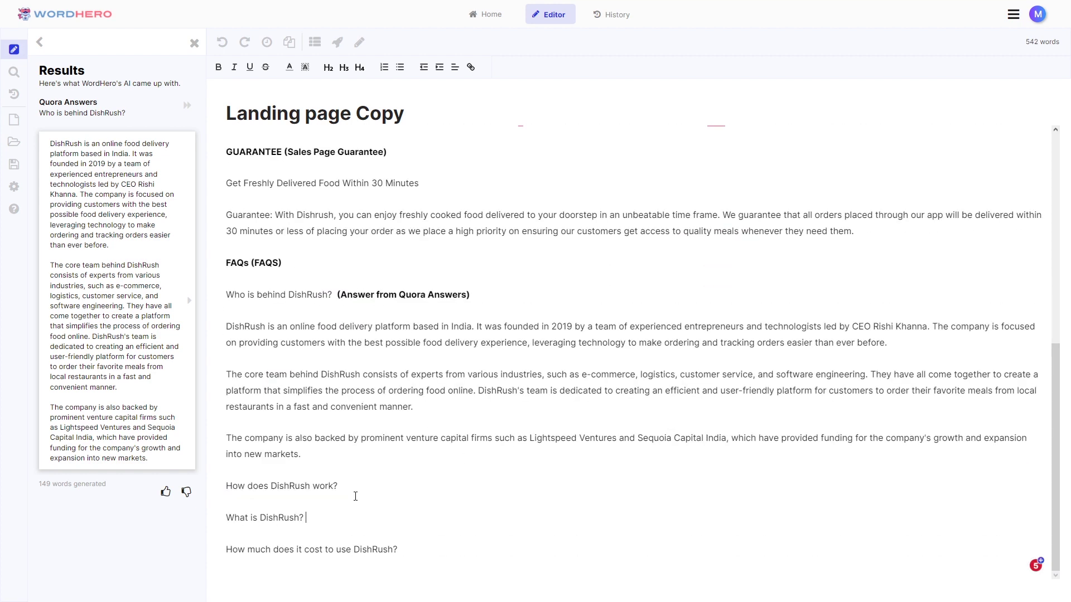
left_click_drag(308, 519, 215, 523)
left_click_drag(399, 550, 229, 551)
left_click(229, 551)
Delete the venture capital and core team paragraphs from the first FAQ answer, keeping only its opening paragraph
left_click_drag(304, 455, 231, 438)
key("BackSpace")
key("BackSpace")
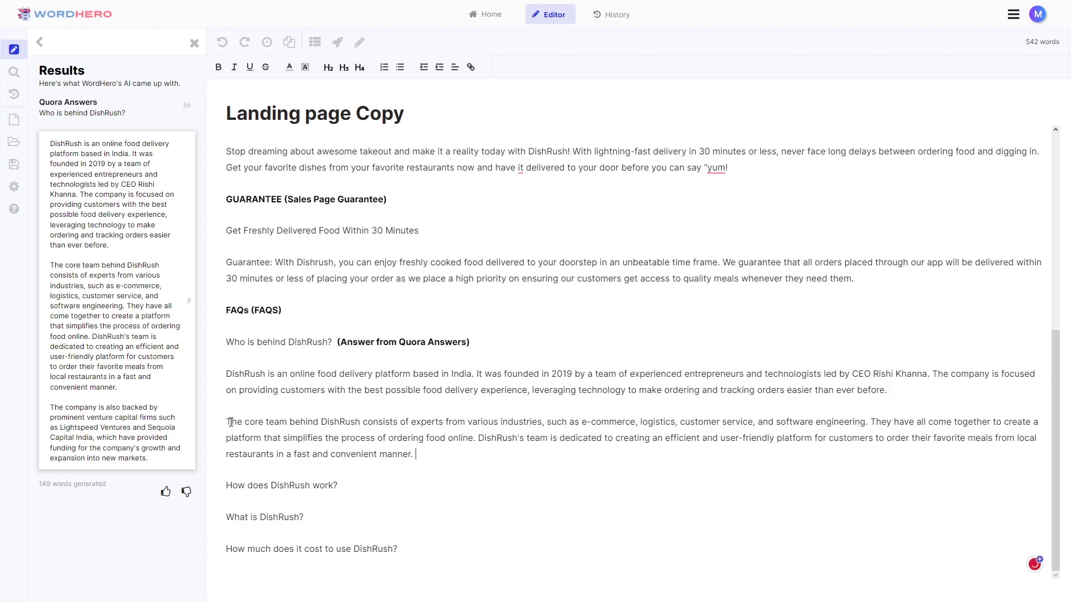
triple_click(391, 450)
key("BackSpace")
Search the writing tools for "Vision" and add blank lines below the last FAQ question
left_click(194, 43)
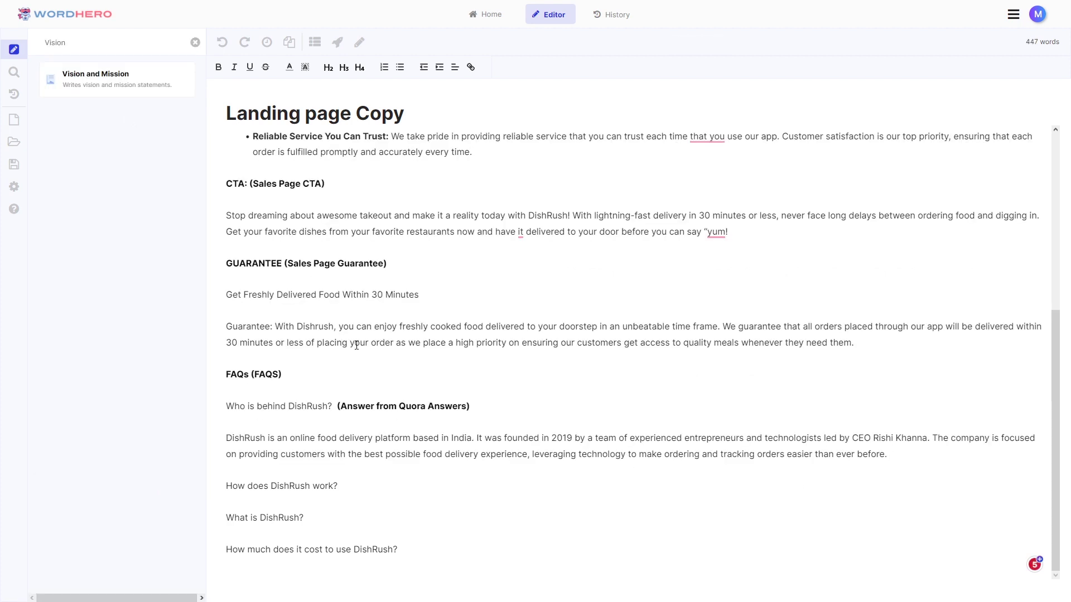
left_click(525, 552)
key("Return")
key("Return")
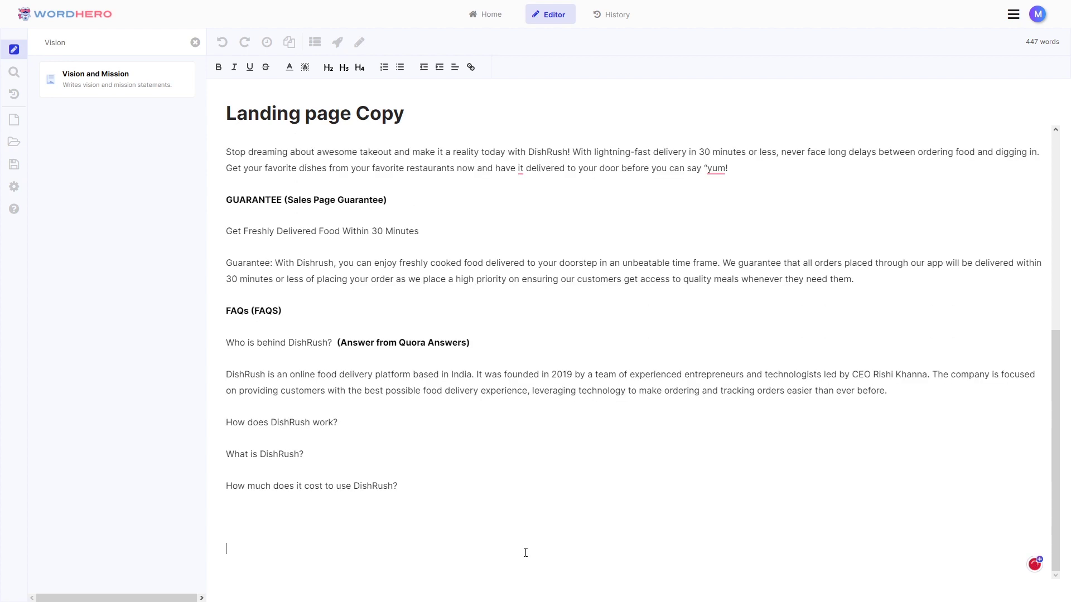
scroll(524, 515, "up", 1)
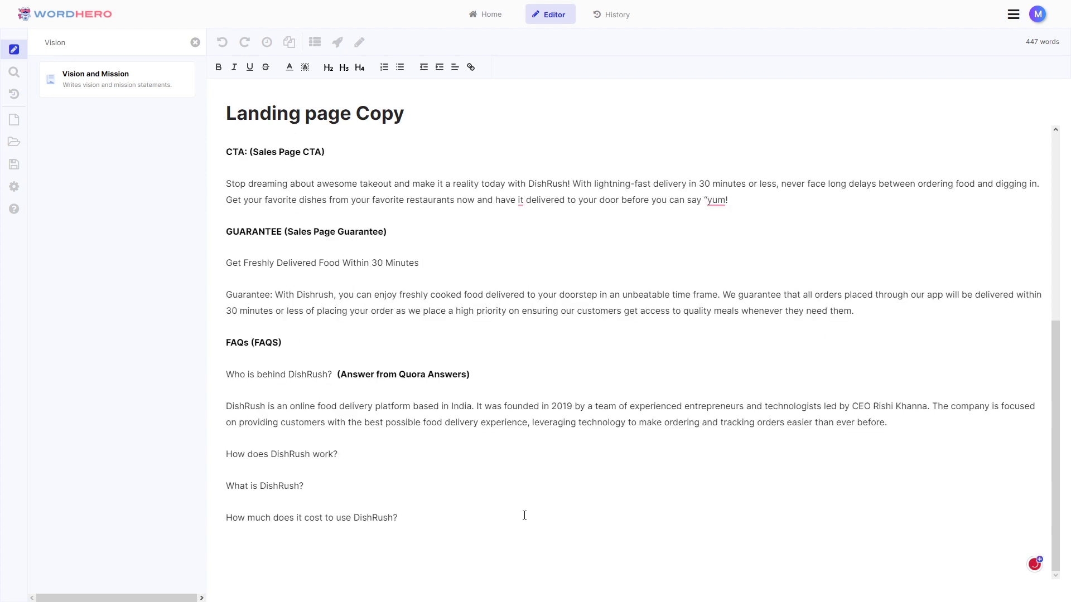
Generate Vision and Mission statements from the DishRush description in a Happy tone and insert the second result below the FAQs
left_click(100, 77)
triple_click(68, 131)
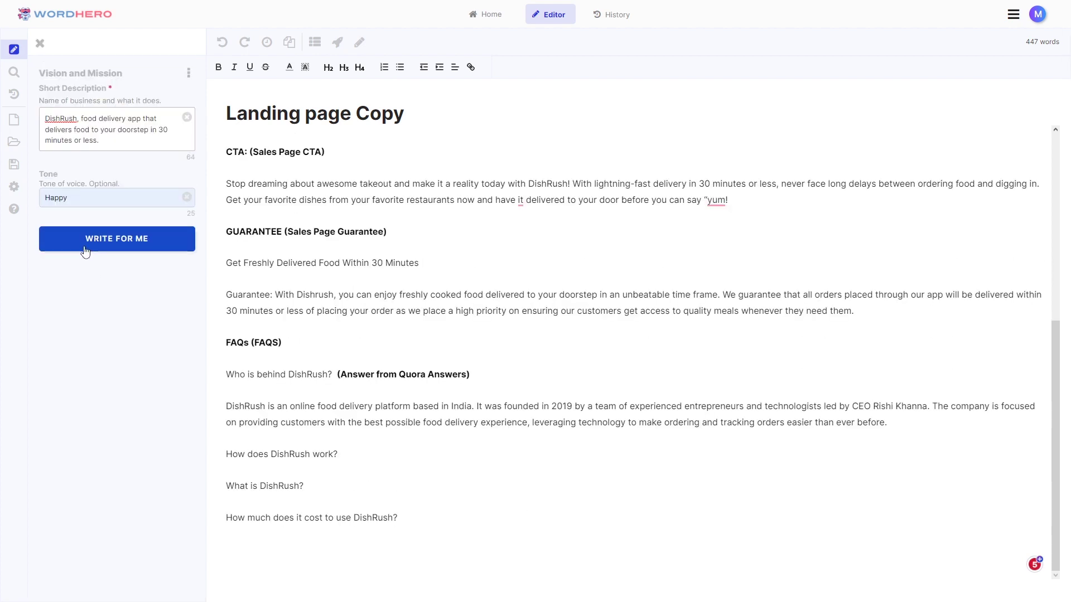
left_click(117, 238)
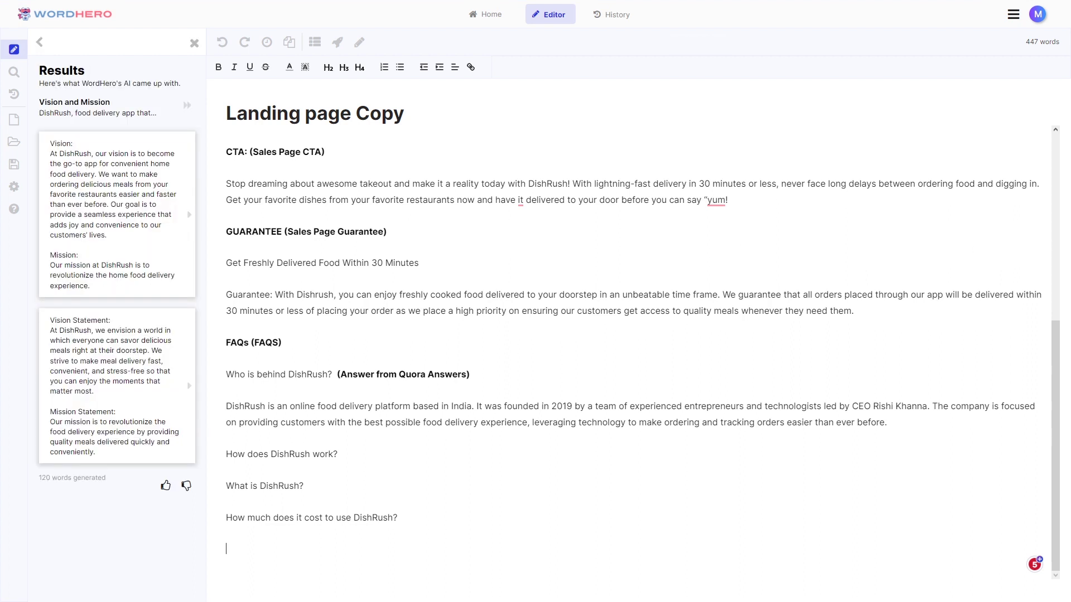
left_click(189, 386)
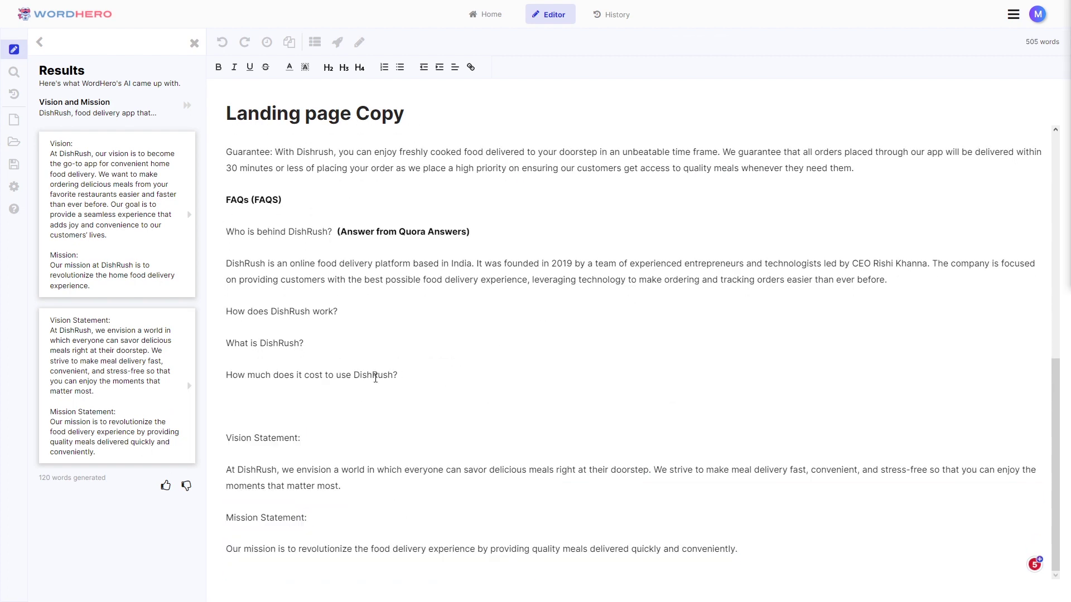
Add the bold label "VISION AND MISSION:" above the inserted statements
left_click(303, 405)
type("VISION AND MISSION:")
key("shift+Home")
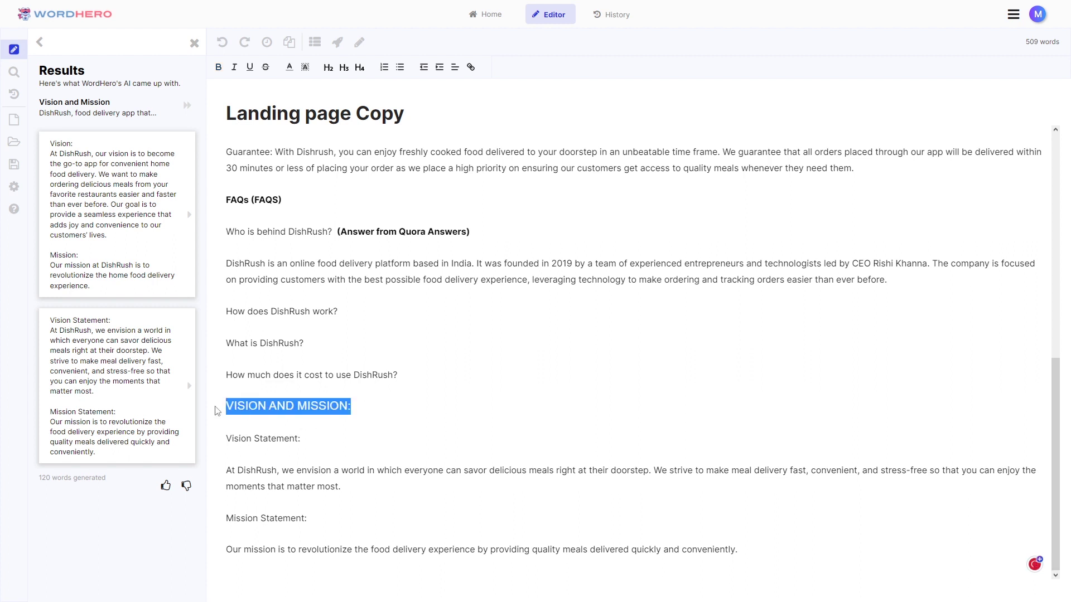
key("ctrl+b")
Extend the mission statement with Write More, using its heading and text as the highlighted context
left_click_drag(741, 549, 239, 527)
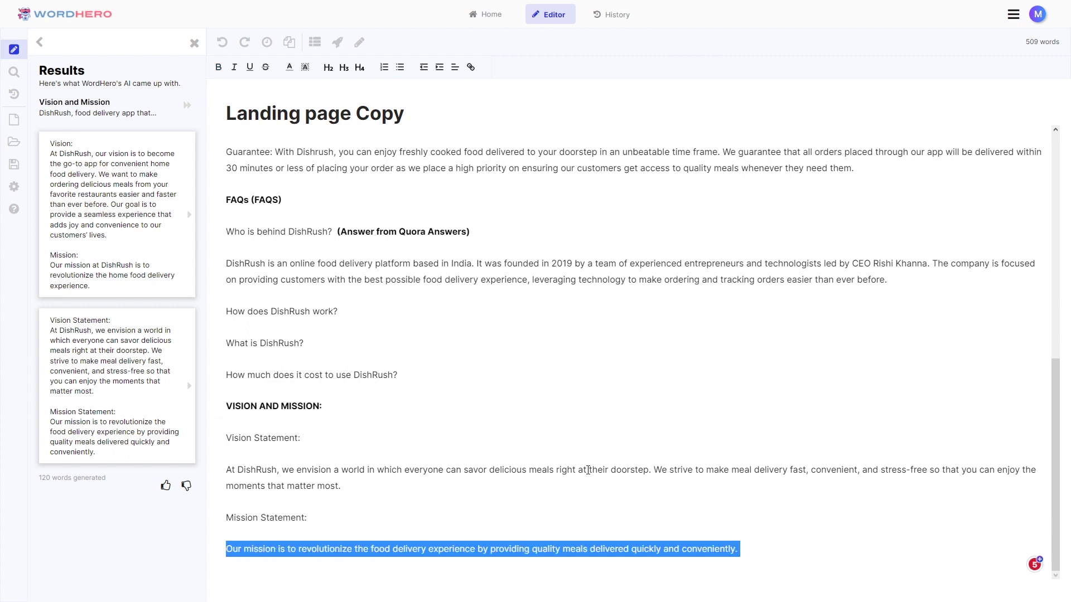
left_click(776, 549)
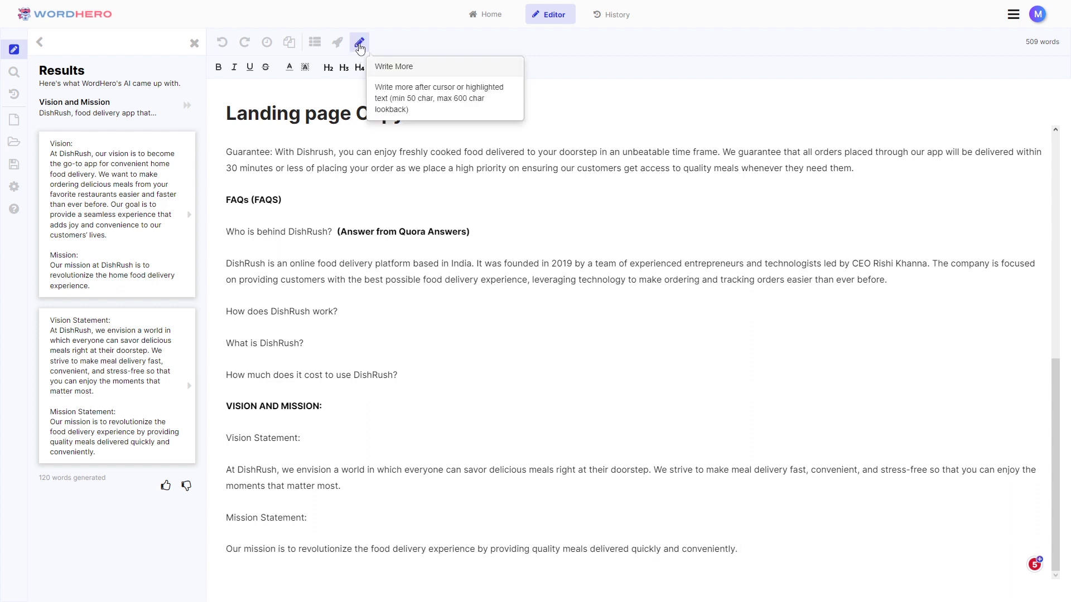
left_click(227, 564, "shift")
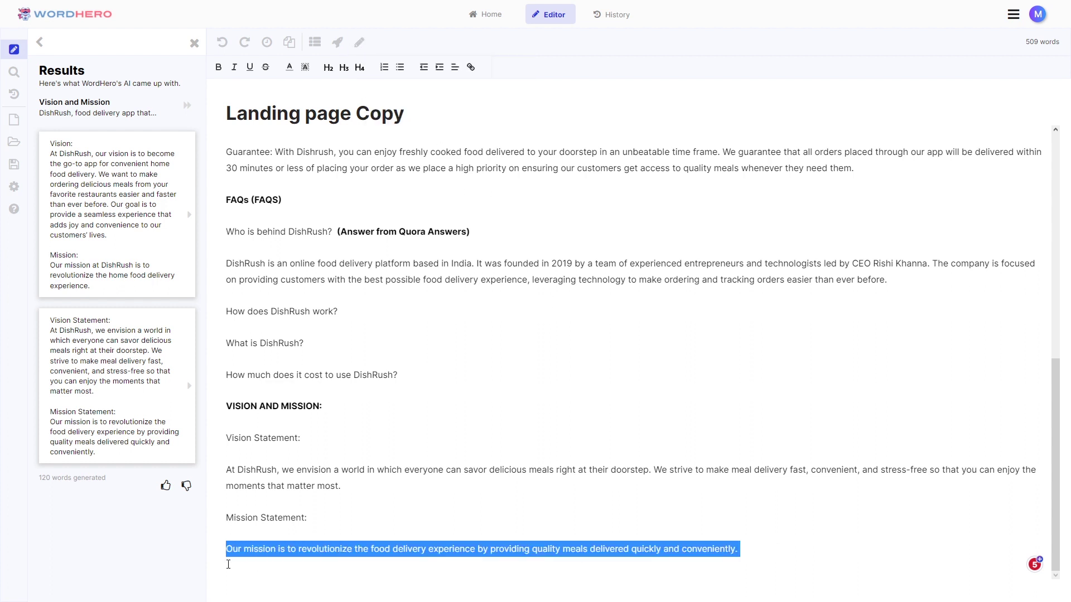
left_click(218, 533, "shift")
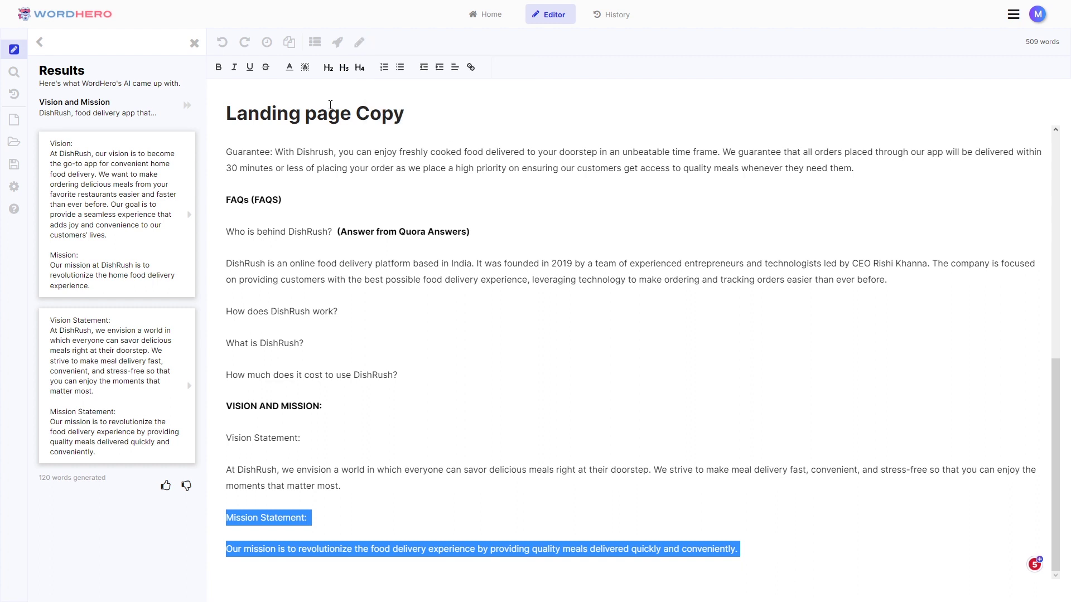
left_click(360, 42)
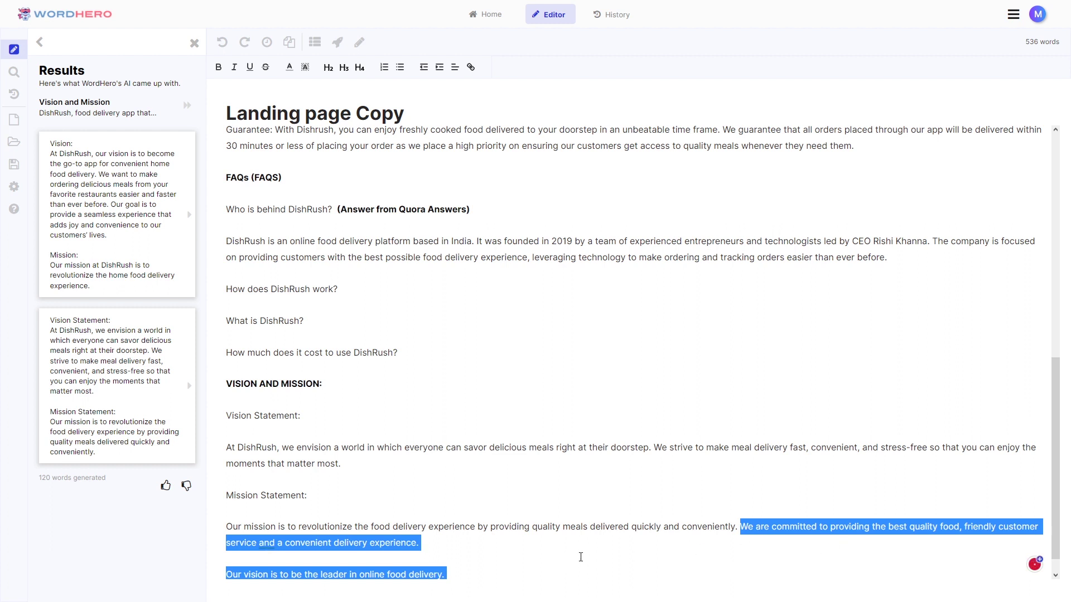
Delete the added sentence "Our vision is to be the leader in online food delivery." and its empty line
left_click_drag(472, 576, 227, 566)
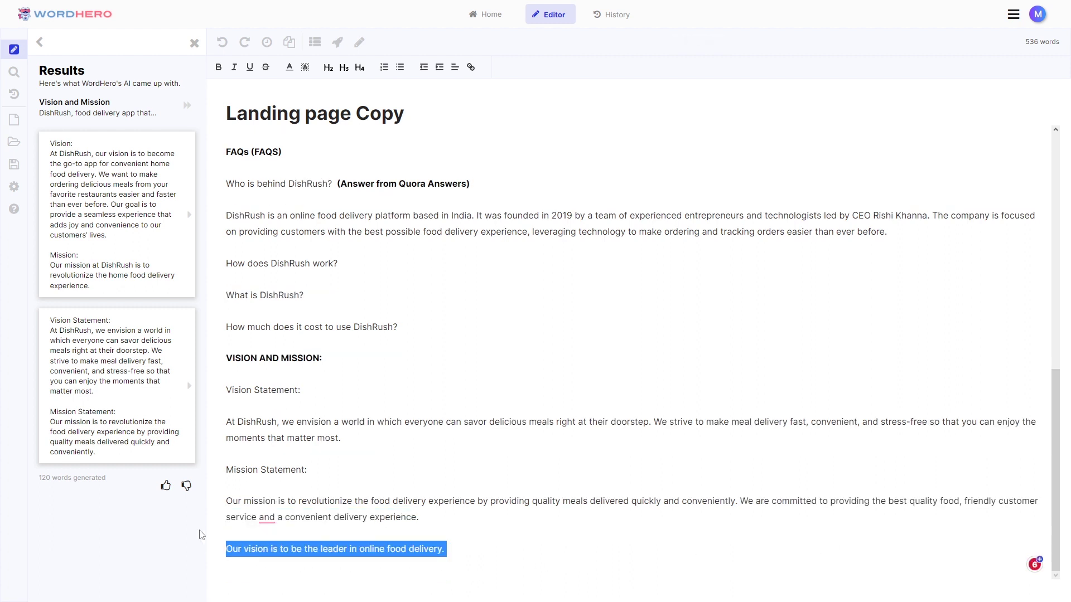
key("BackSpace")
key("BackSpace")
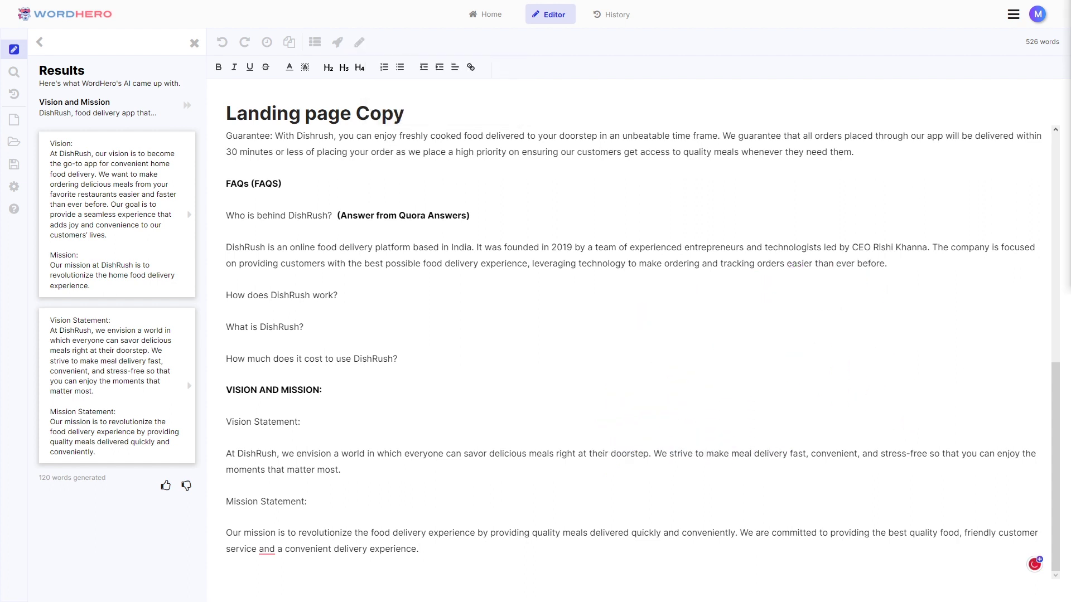
Find the Website About Us tool by searching for "about" and generate text from the DishRush description
left_click(524, 543)
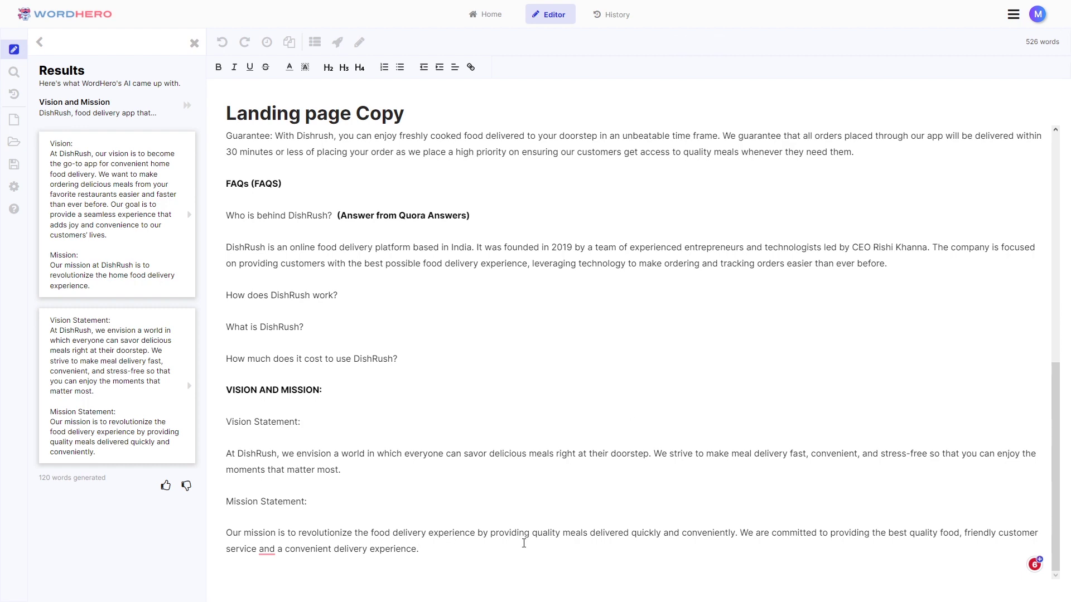
scroll(524, 544, "down", 1)
left_click(40, 44)
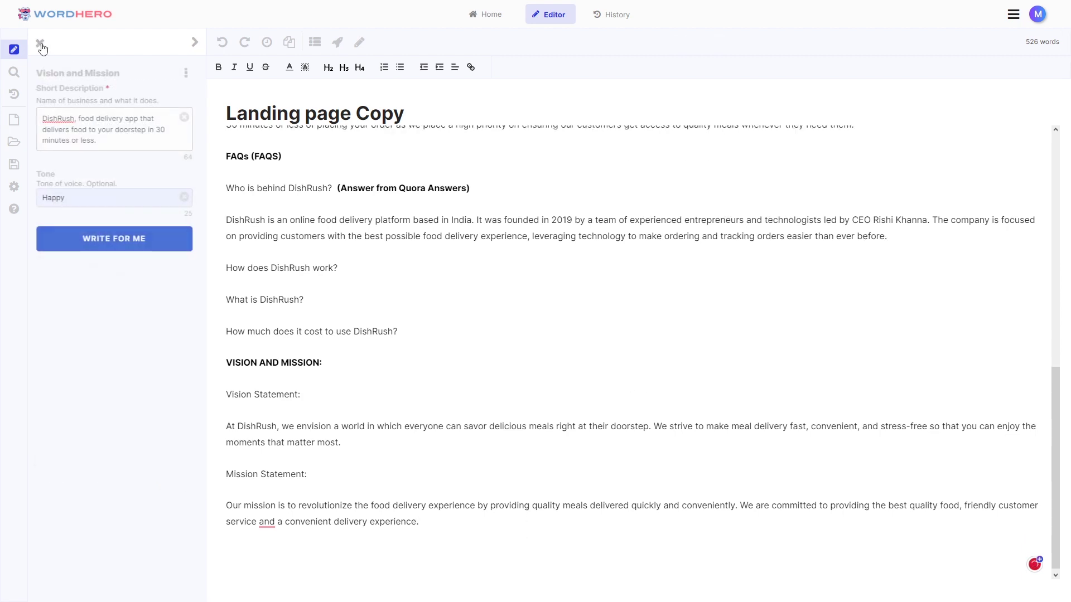
left_click(41, 45)
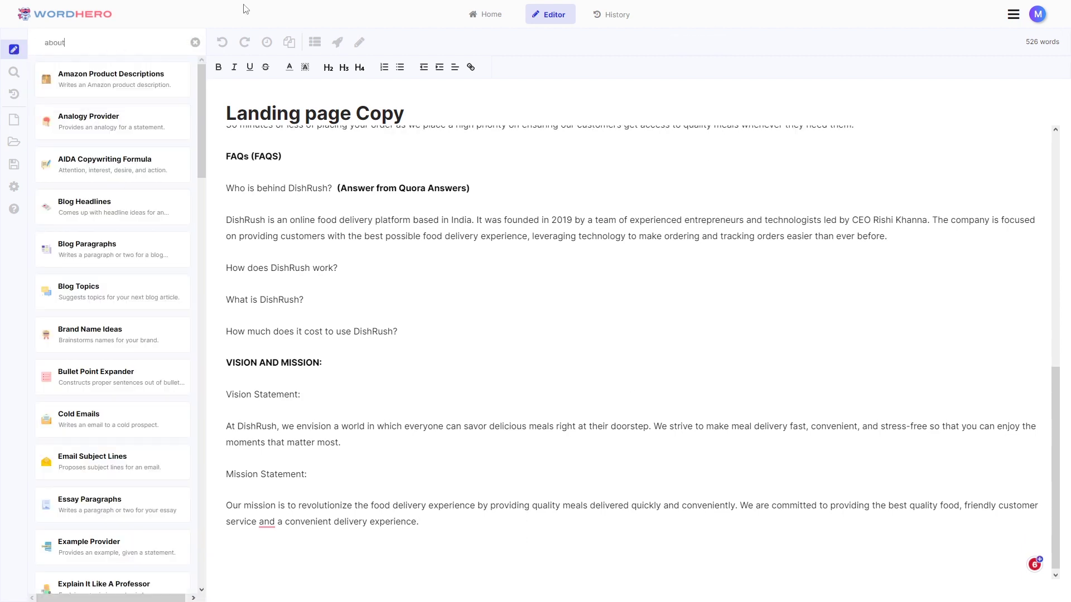
left_click(89, 78)
left_click(117, 247)
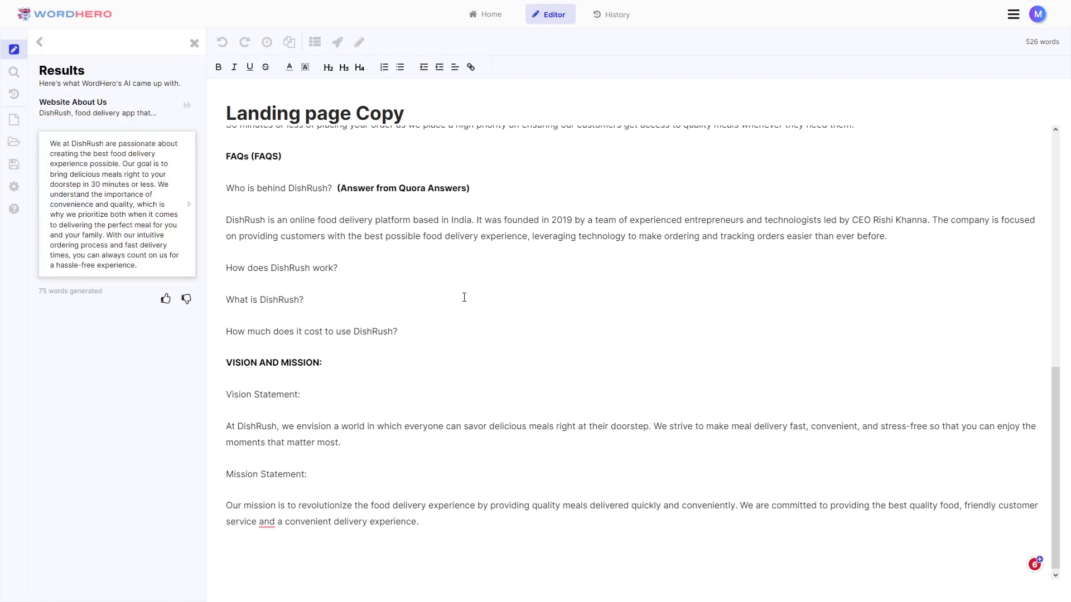
Insert the About Us paragraph below the mission statement, remove the surplus blank lines above it and add a new line after it
left_click(189, 204)
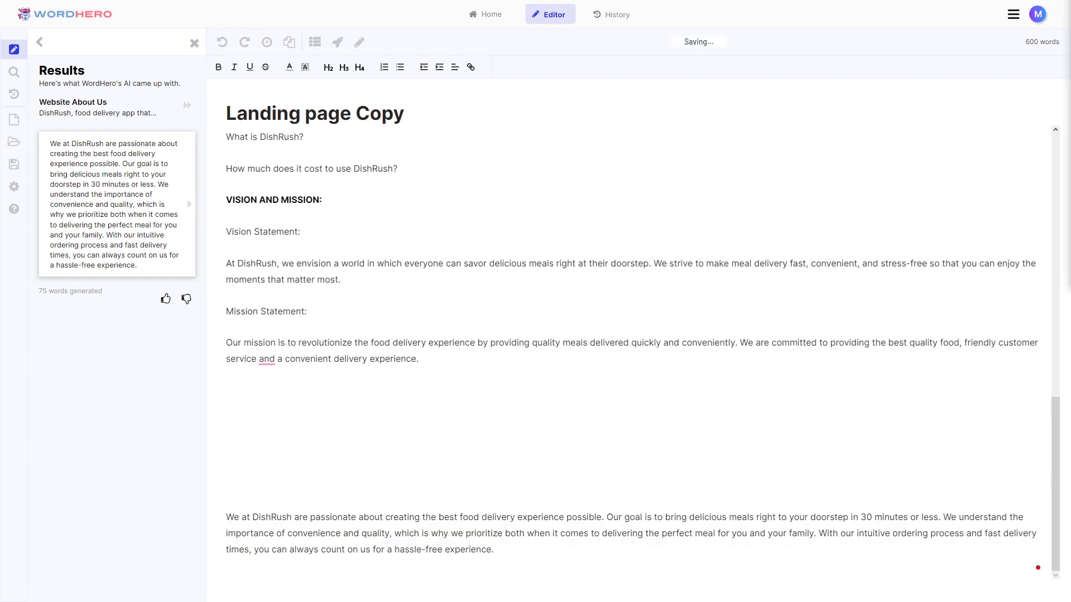
left_click(514, 477)
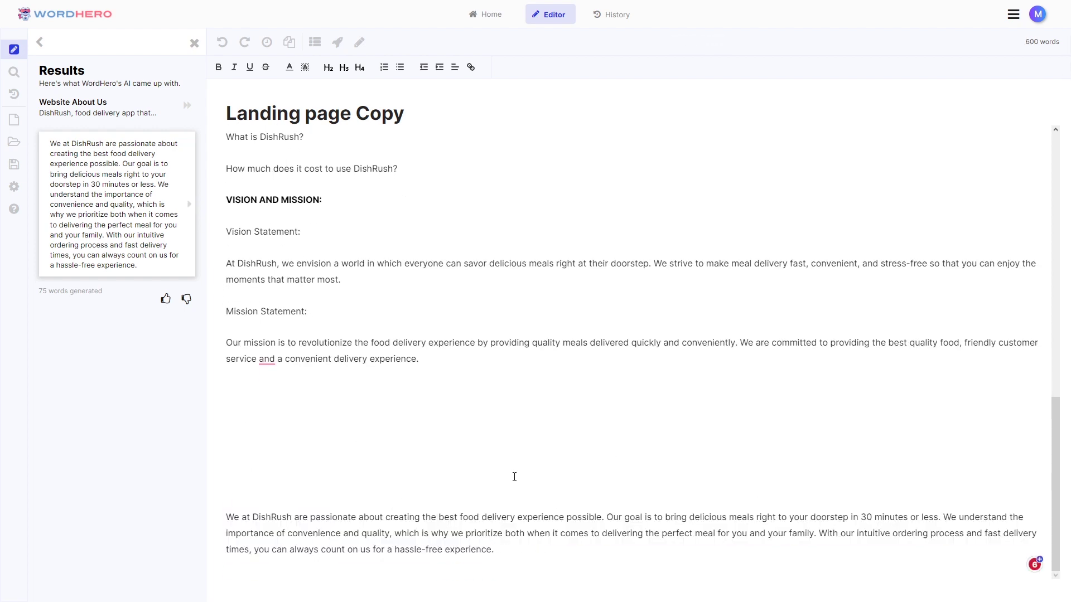
key("BackSpace")
key("BackSpace")
key("BackSpace")
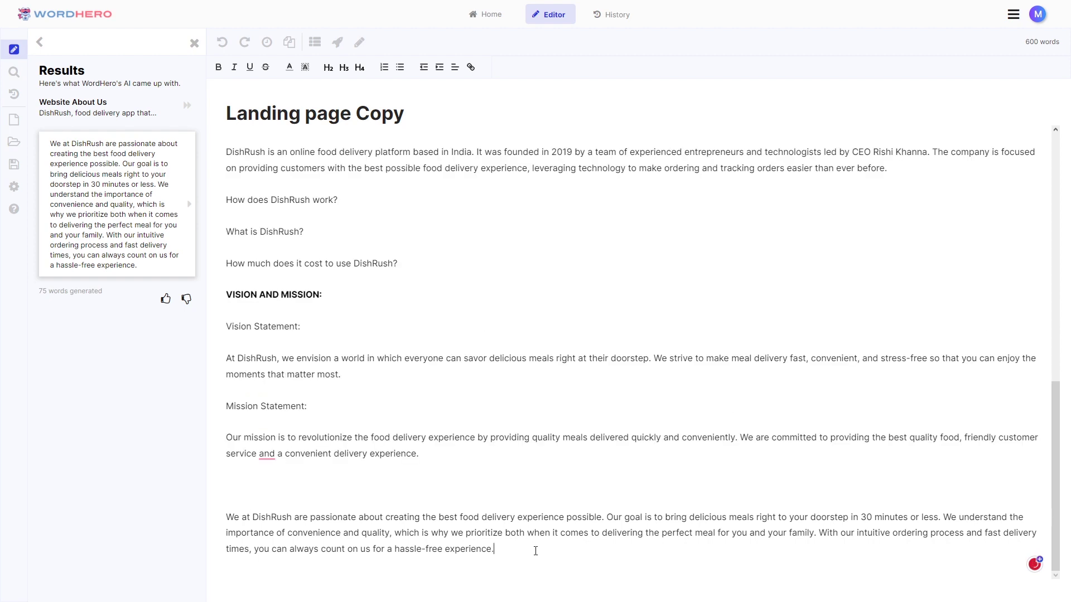
key("Return")
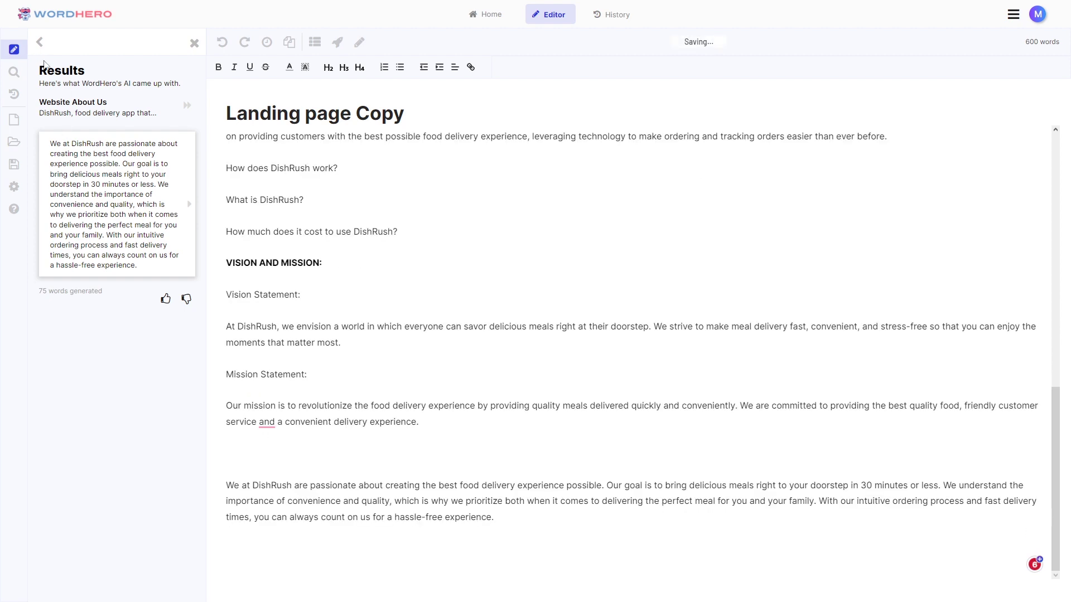
Find the Product Story tool by searching for "product story" and generate text from the DishRush description with the Happy tone
left_click(40, 42)
left_click(40, 42)
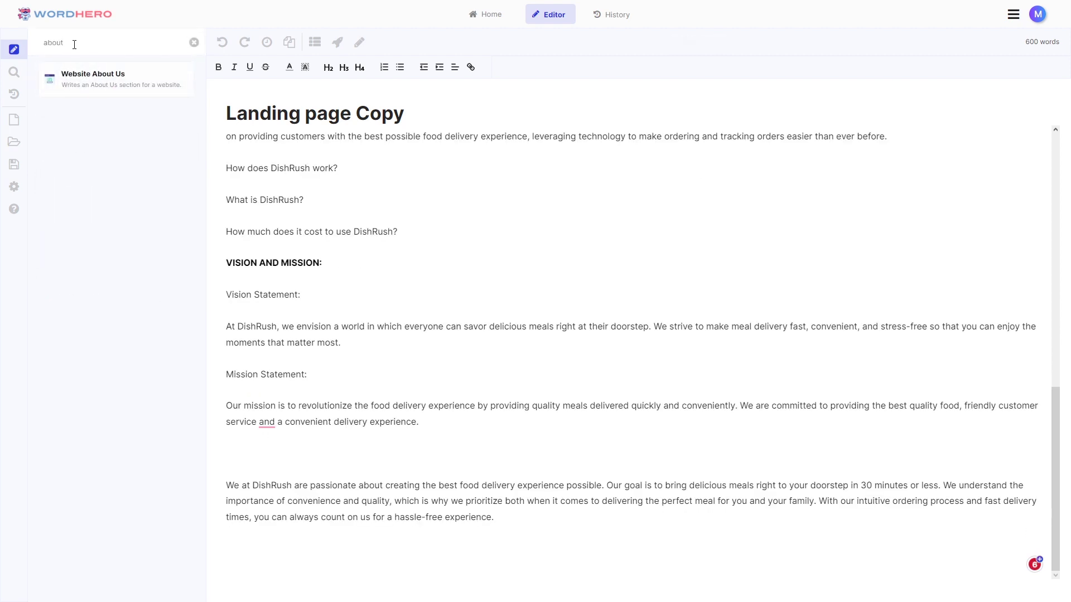
left_click(15, 48)
type("prod")
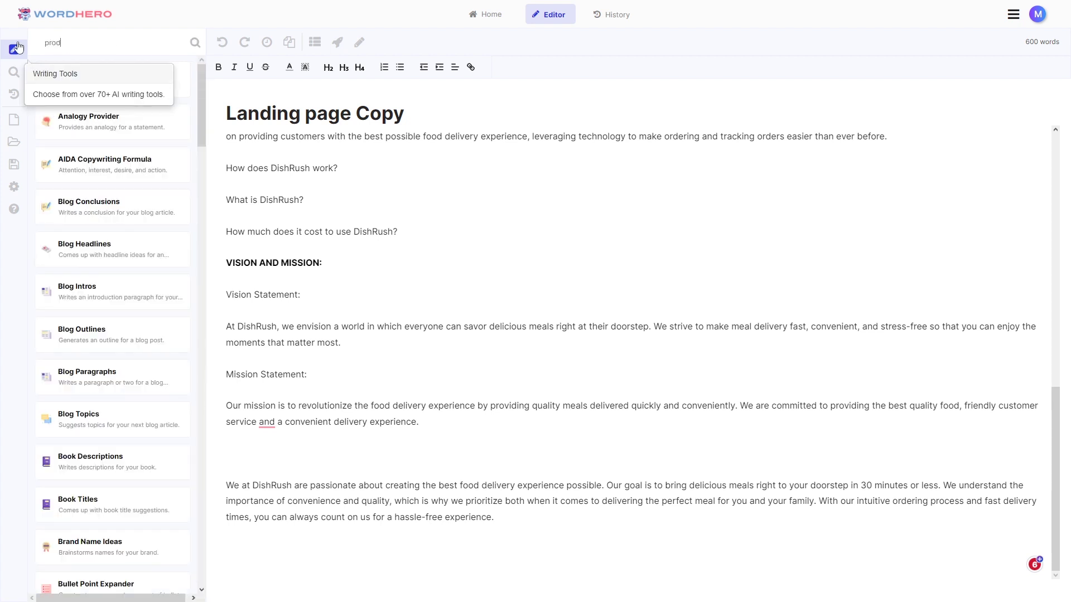
type("uct story")
left_click(86, 89)
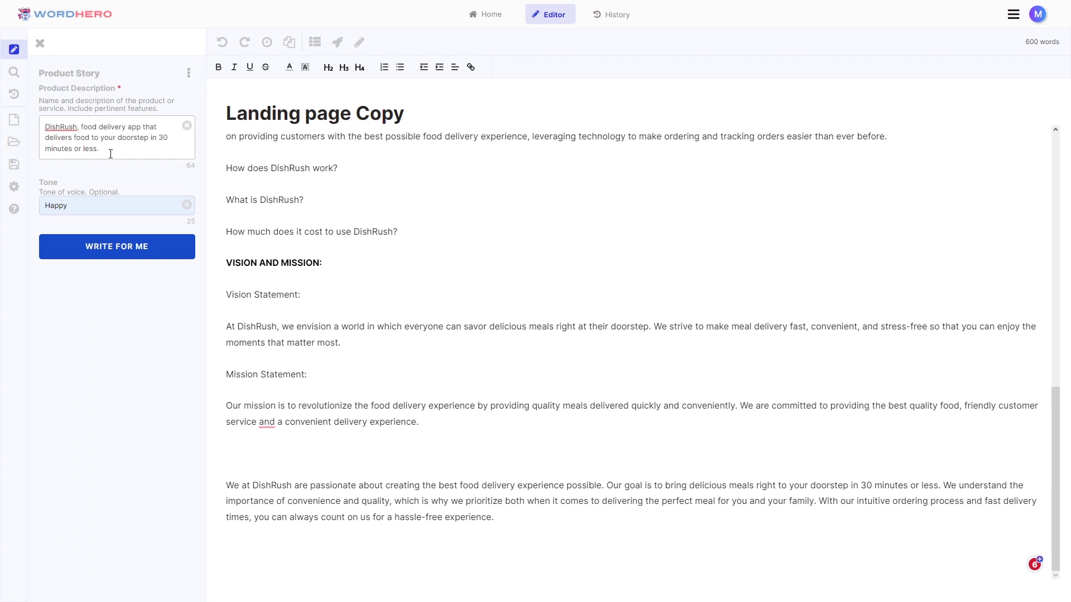
key("Return")
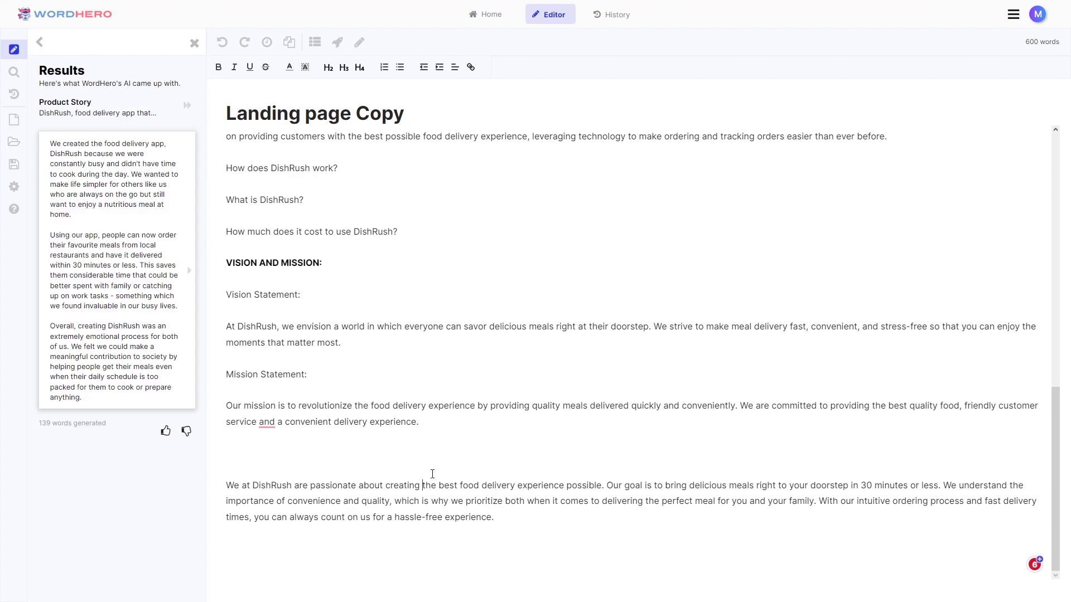
Insert the product story above the About Us paragraph, moving its closing "Overall, creating DishRush" paragraph below it and removing the surplus blank lines
left_click(193, 287)
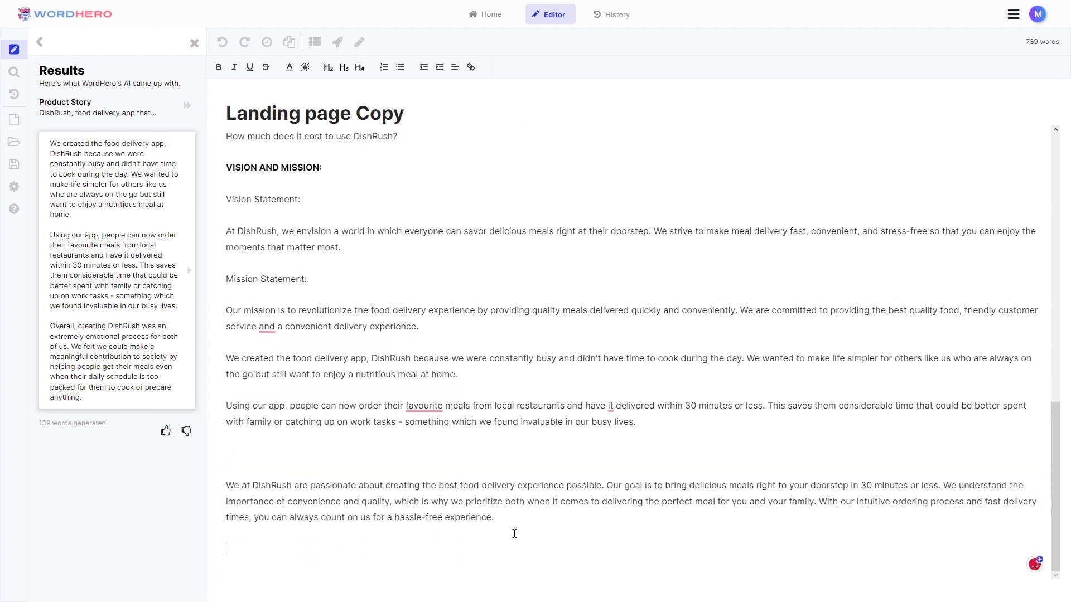
left_click_drag(359, 533, 242, 533)
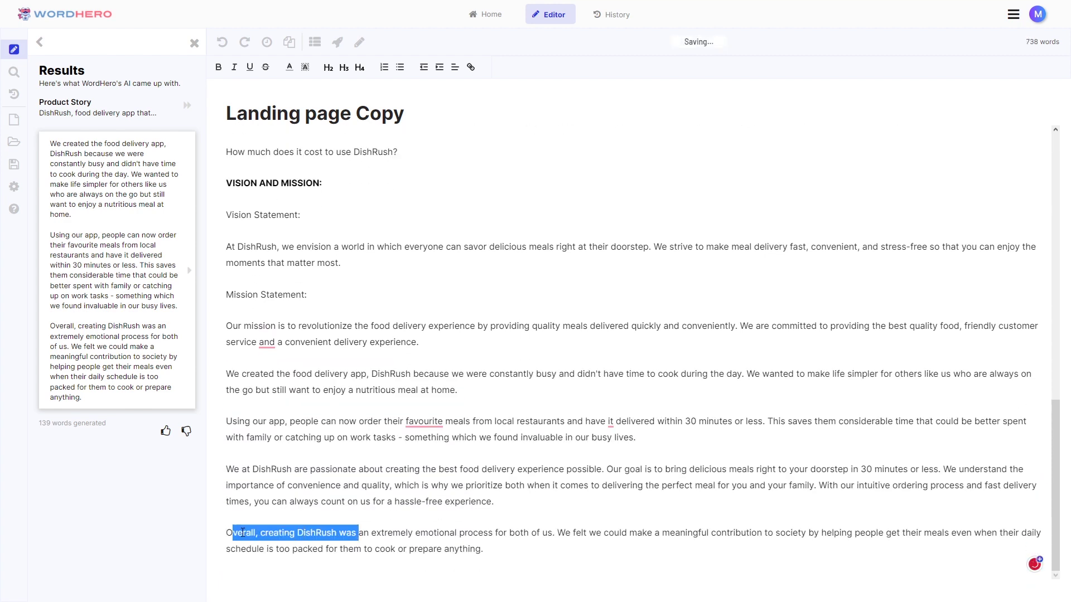
left_click(251, 550)
double_click(240, 533)
left_click(470, 549)
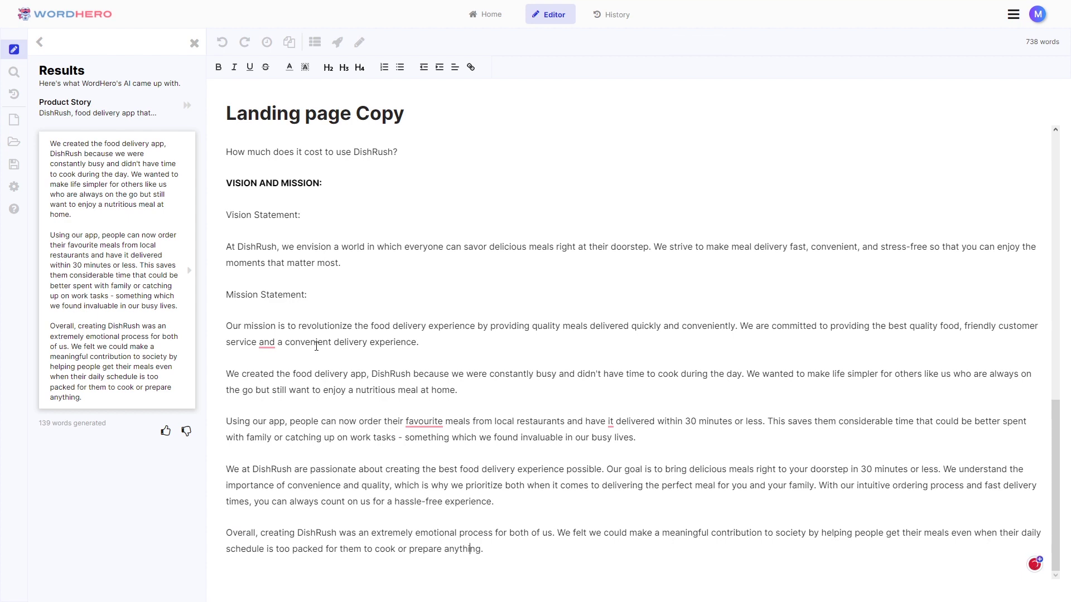
Add the bold heading "About Us: (Product Story + Website About Us)" between the mission statement and the product story
left_click(502, 343)
key("Return")
type("About Us: (Product Story + Website About Us)")
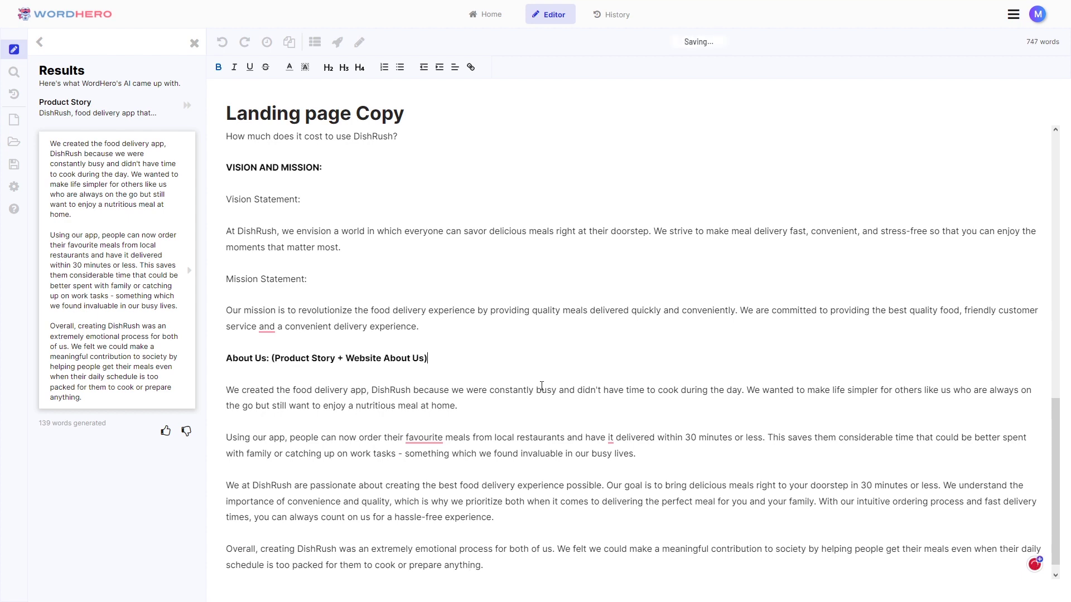
Review the whole landing page copy from the headline to About Us, including the section headings and their tool labels
scroll(545, 378, "up", 7)
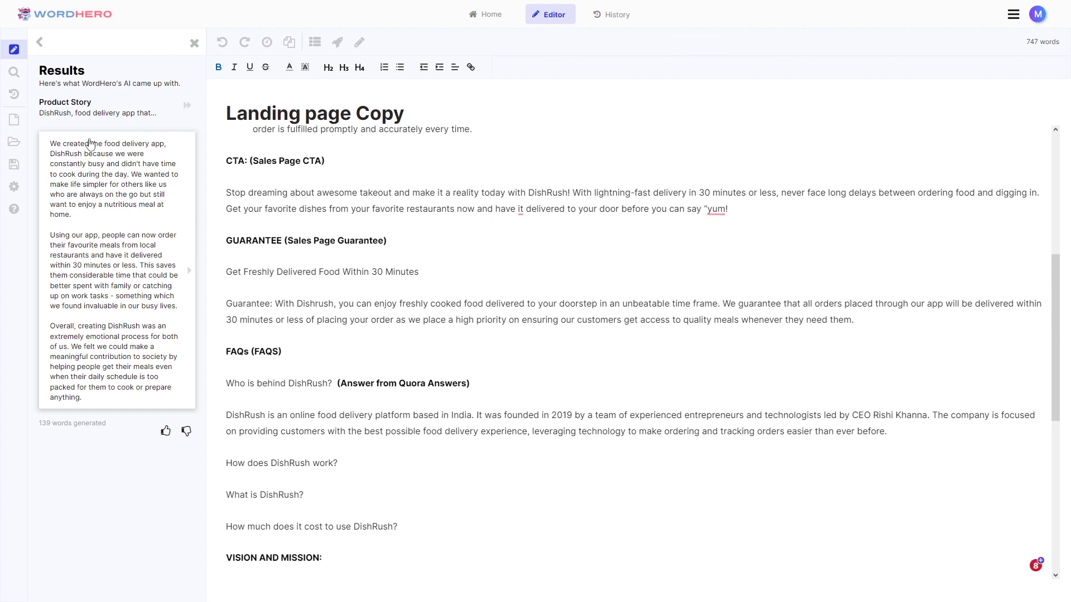
scroll(553, 338, "up", 6)
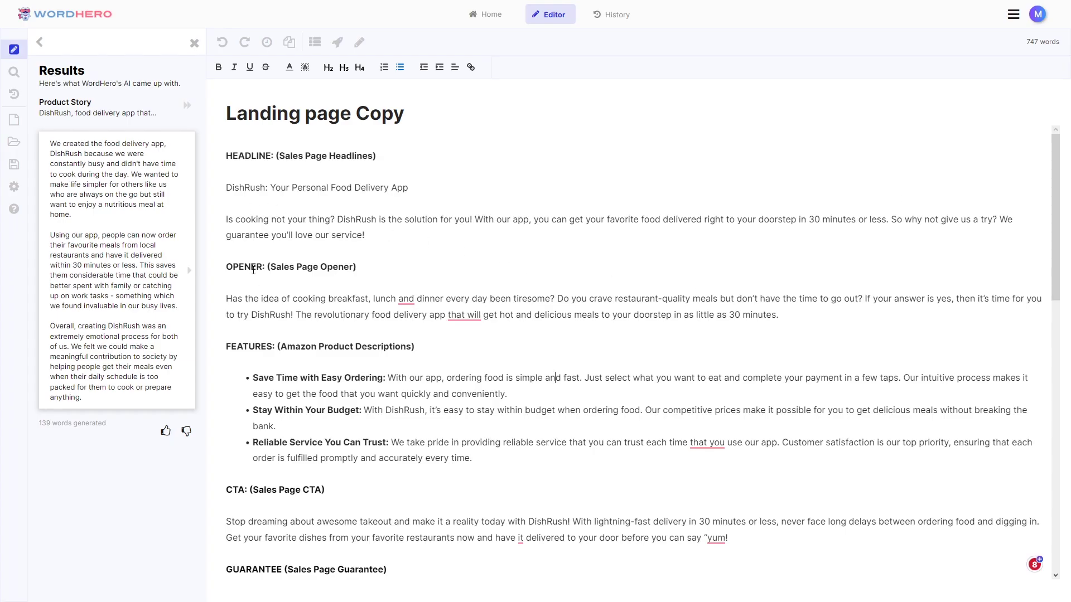
scroll(279, 348, "down", 4)
triple_click(275, 270)
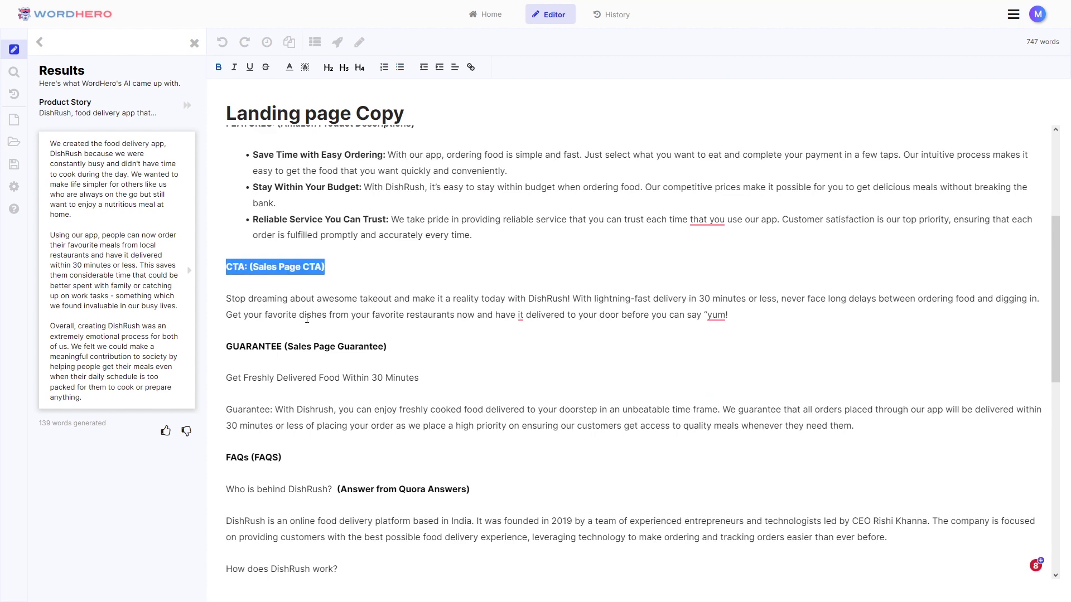
scroll(286, 359, "down", 5)
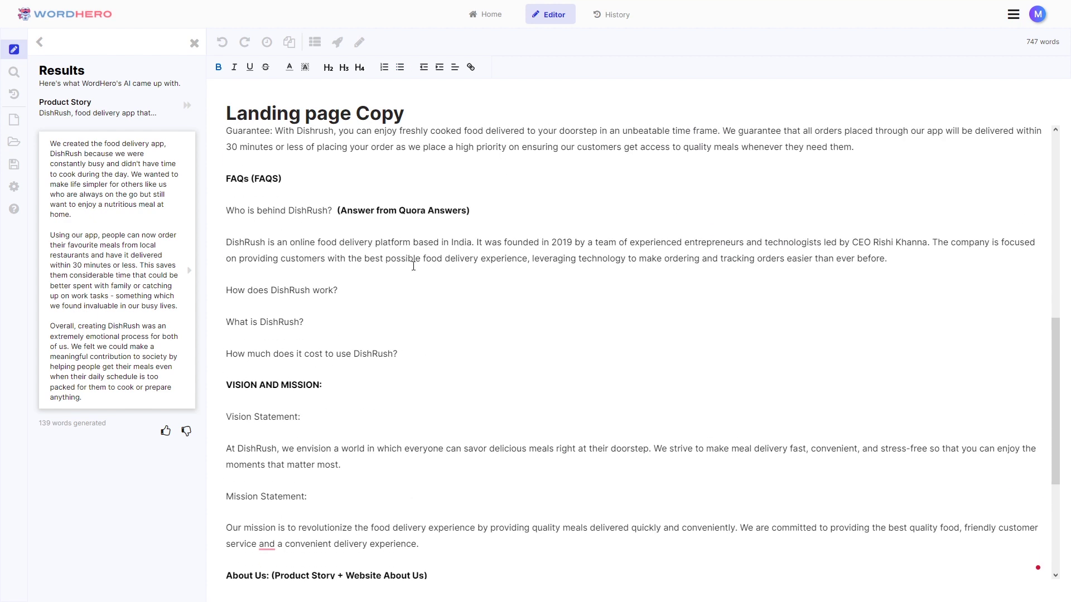
left_click_drag(470, 210, 381, 210)
scroll(371, 389, "down", 4)
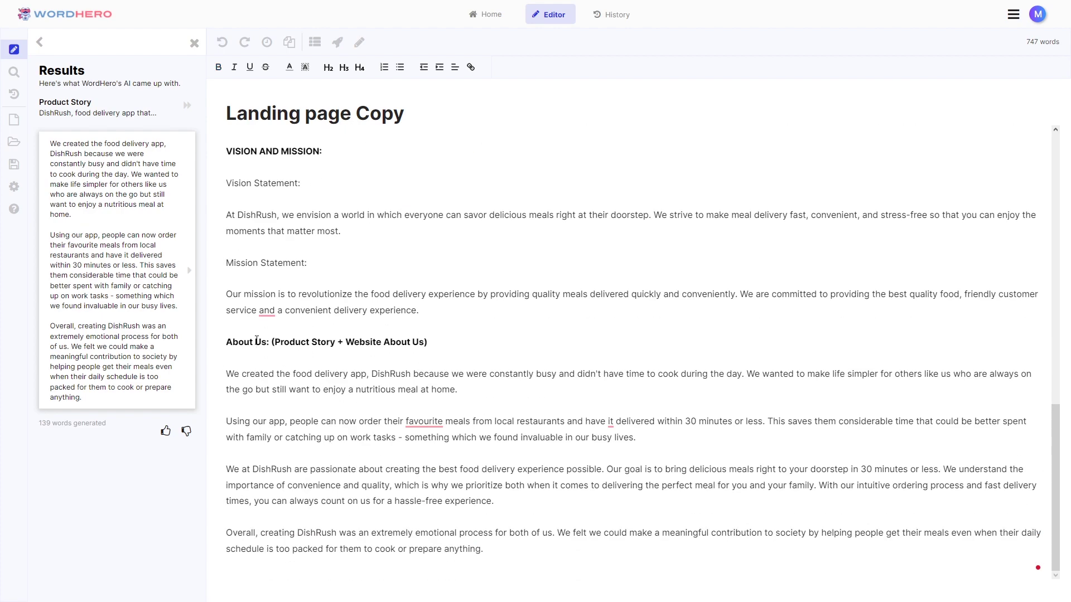
scroll(334, 371, "up", 12)
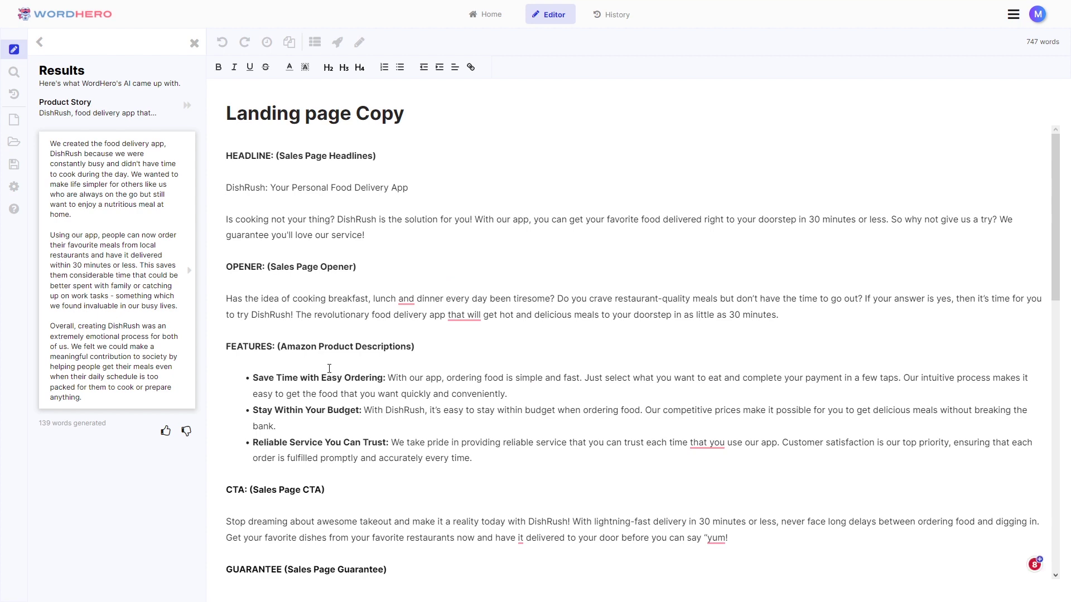
left_click(329, 369)
scroll(736, 387, "down", 5)
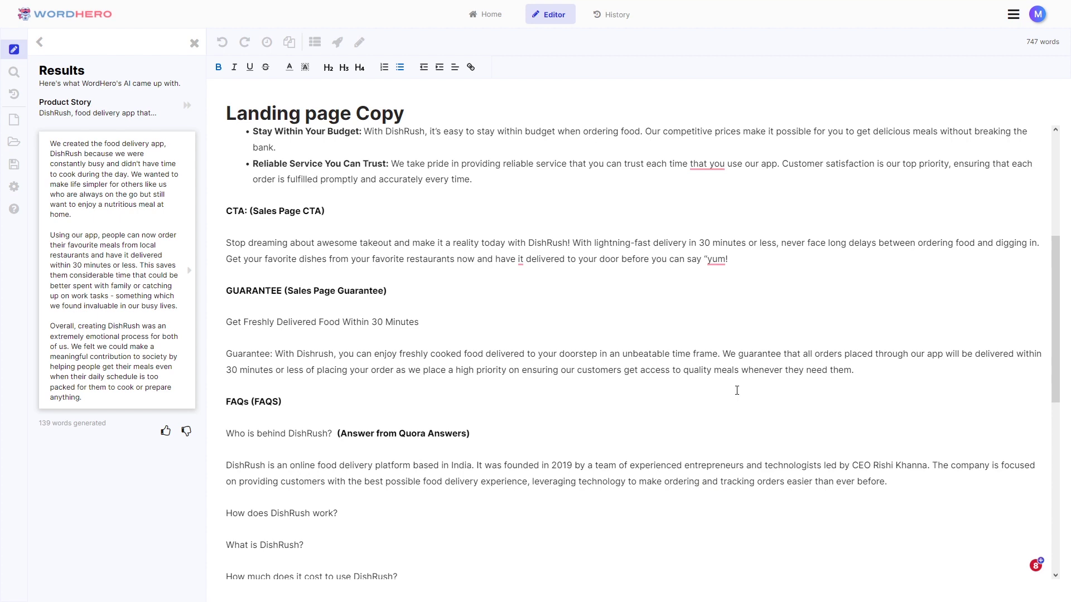
scroll(434, 431, "down", 3)
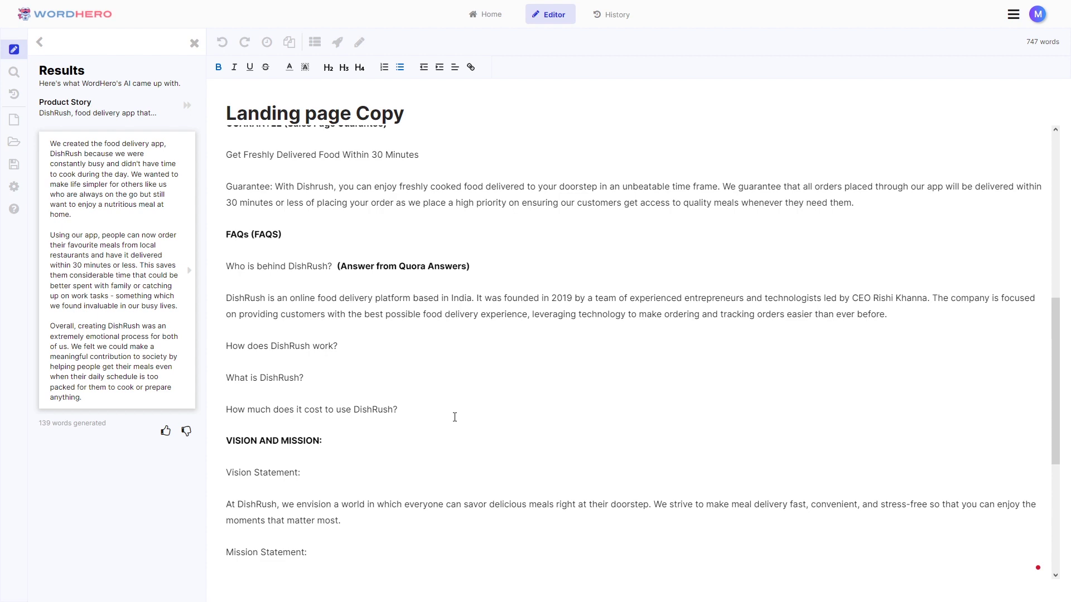
scroll(455, 417, "down", 3)
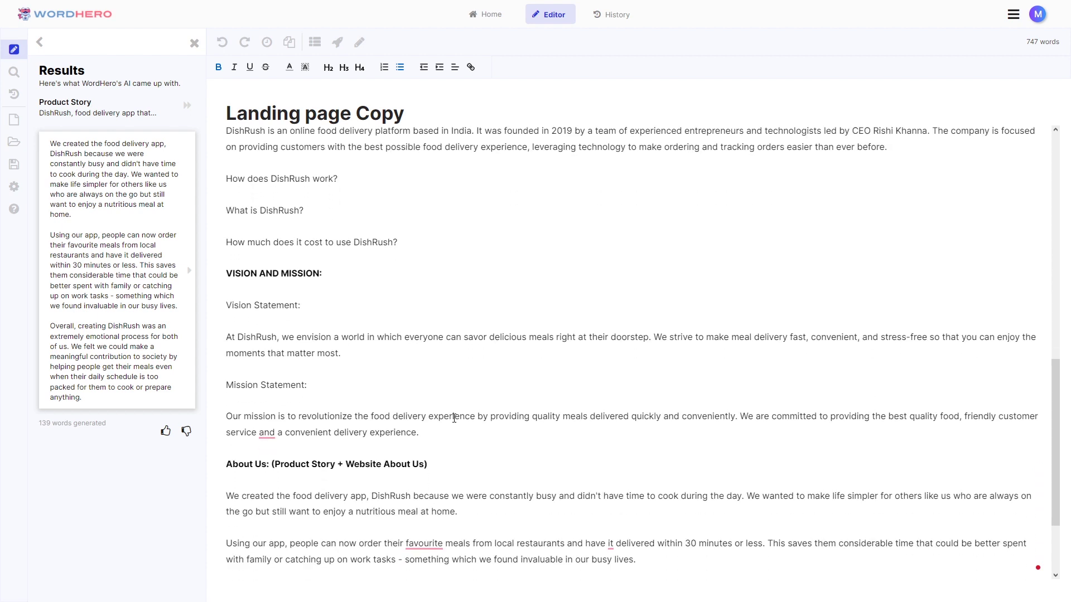
scroll(408, 337, "down", 3)
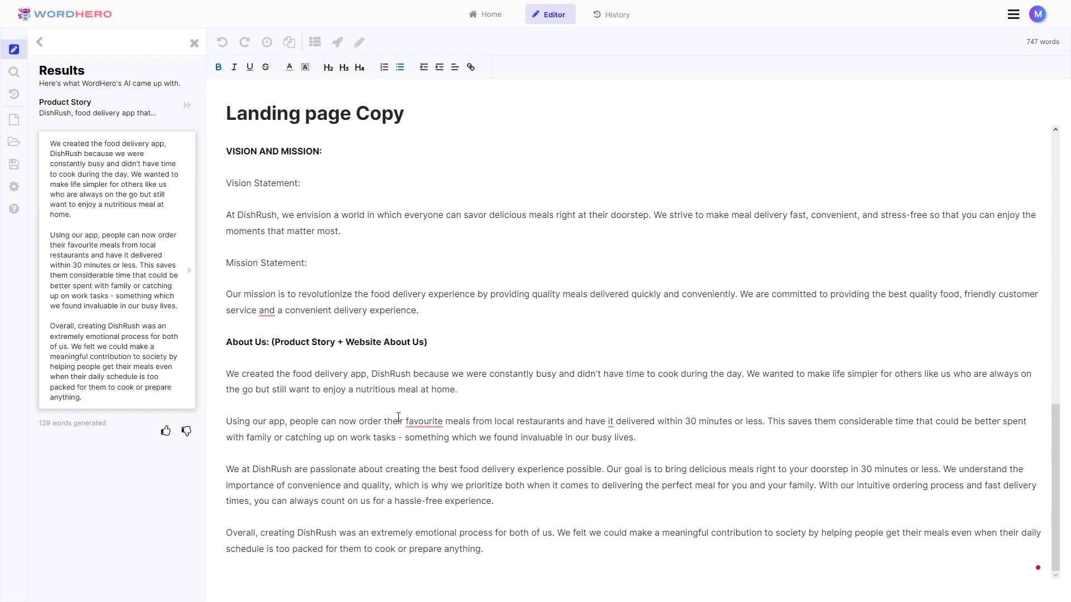
scroll(417, 441, "up", 15)
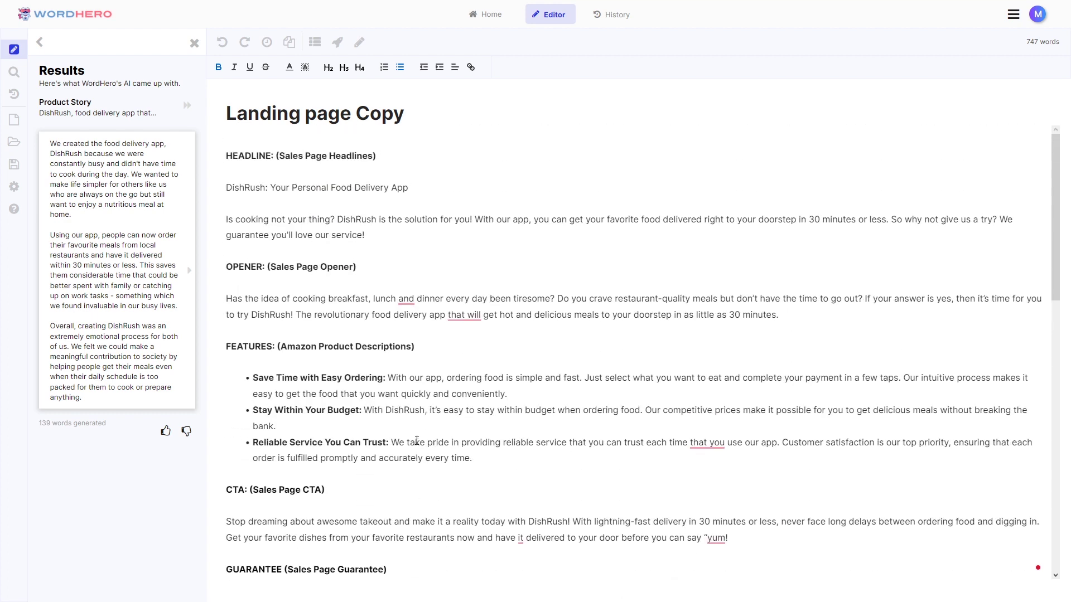
Return to the writing tools, clear the "product story" search and look through the complete list of tools
left_click(39, 42)
left_click(40, 42)
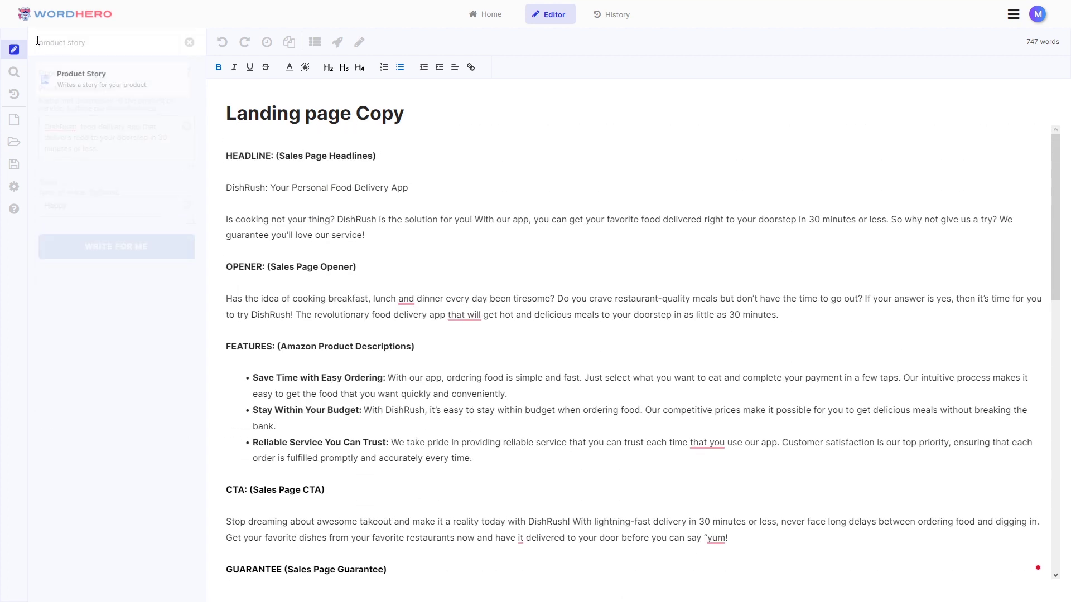
left_click(195, 44)
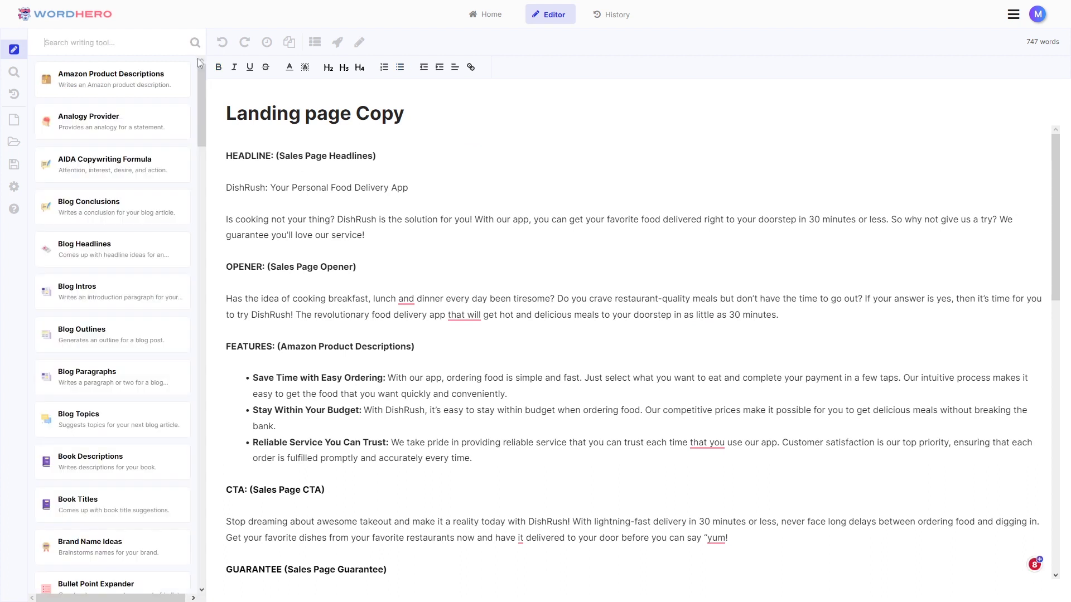
scroll(199, 83, "down", 10)
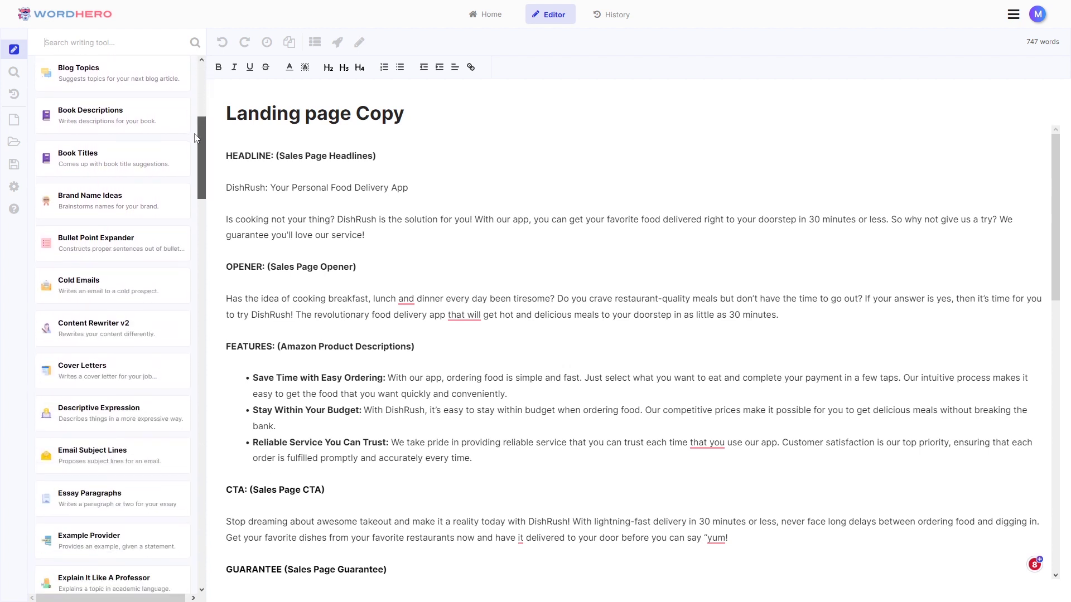
left_click_drag(193, 169, 192, 196)
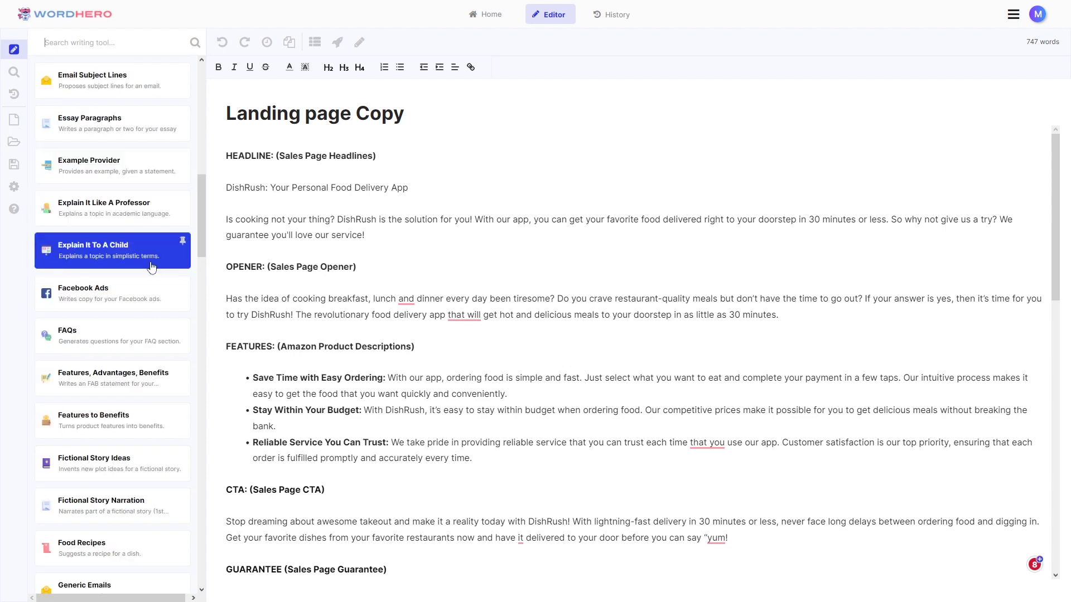
scroll(178, 285, "down", 15)
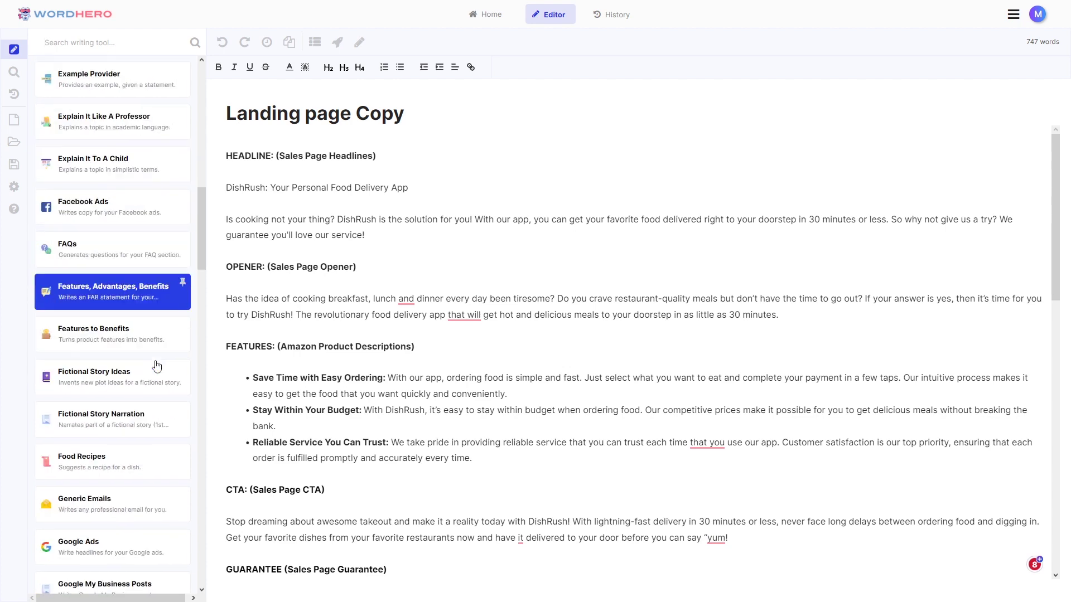
scroll(159, 339, "down", 10)
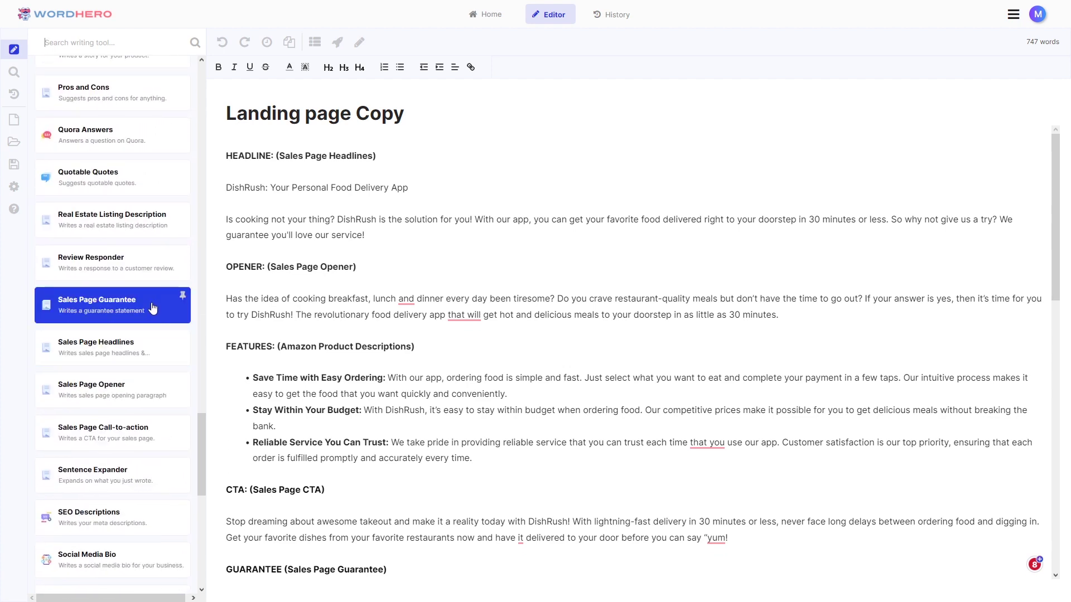
scroll(151, 398, "down", 6)
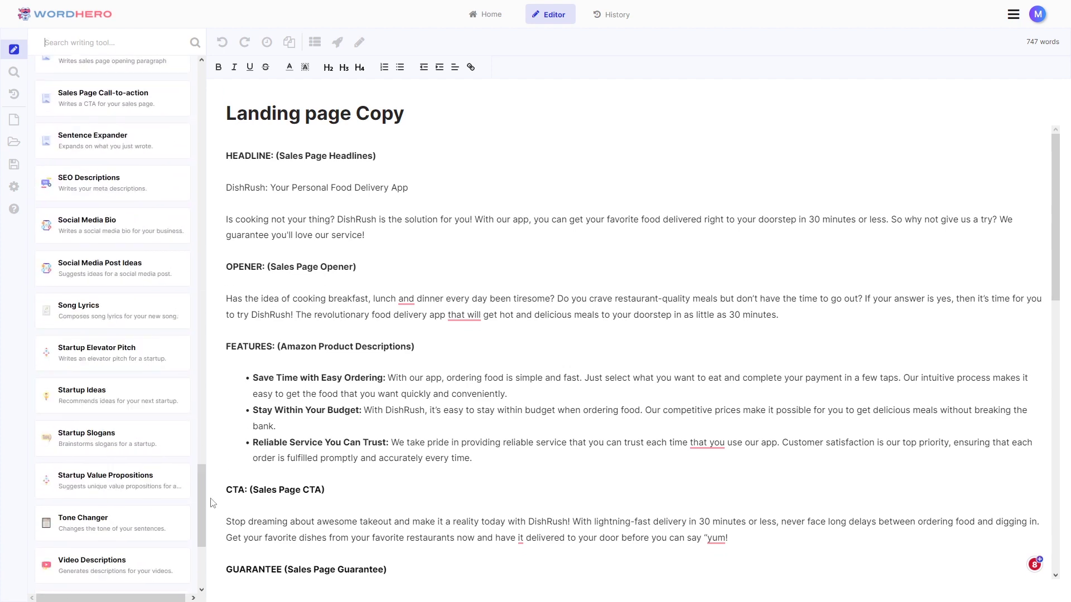
left_click_drag(200, 494, 200, 67)
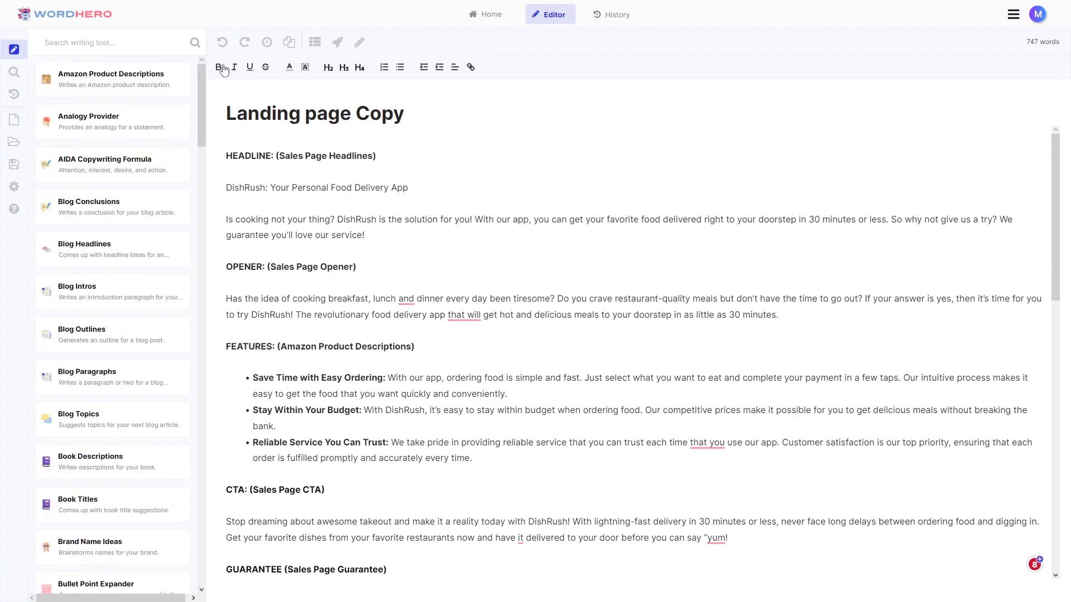
left_click(218, 67)
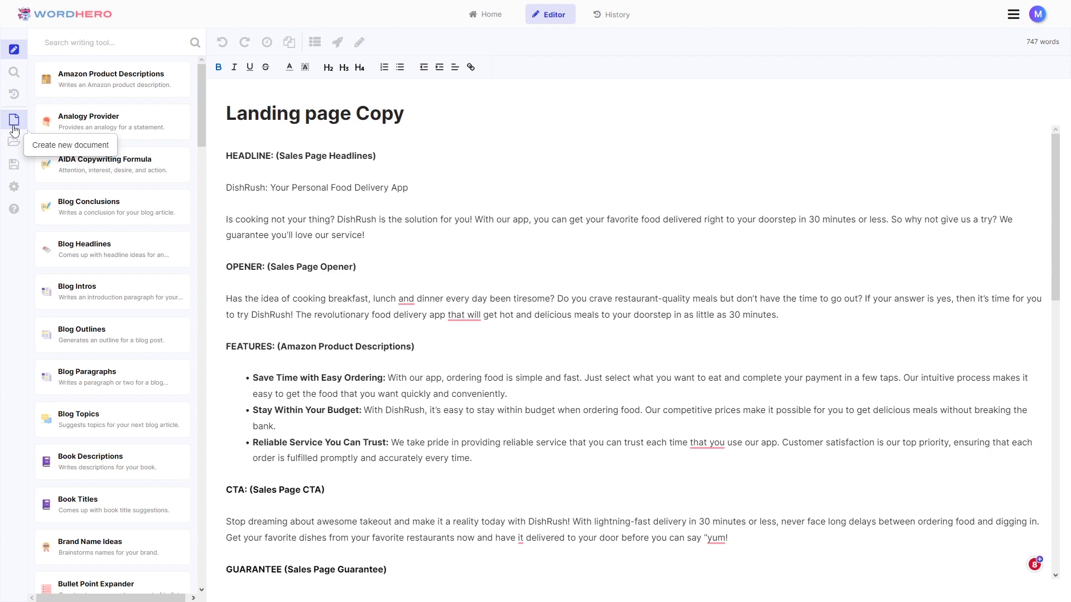